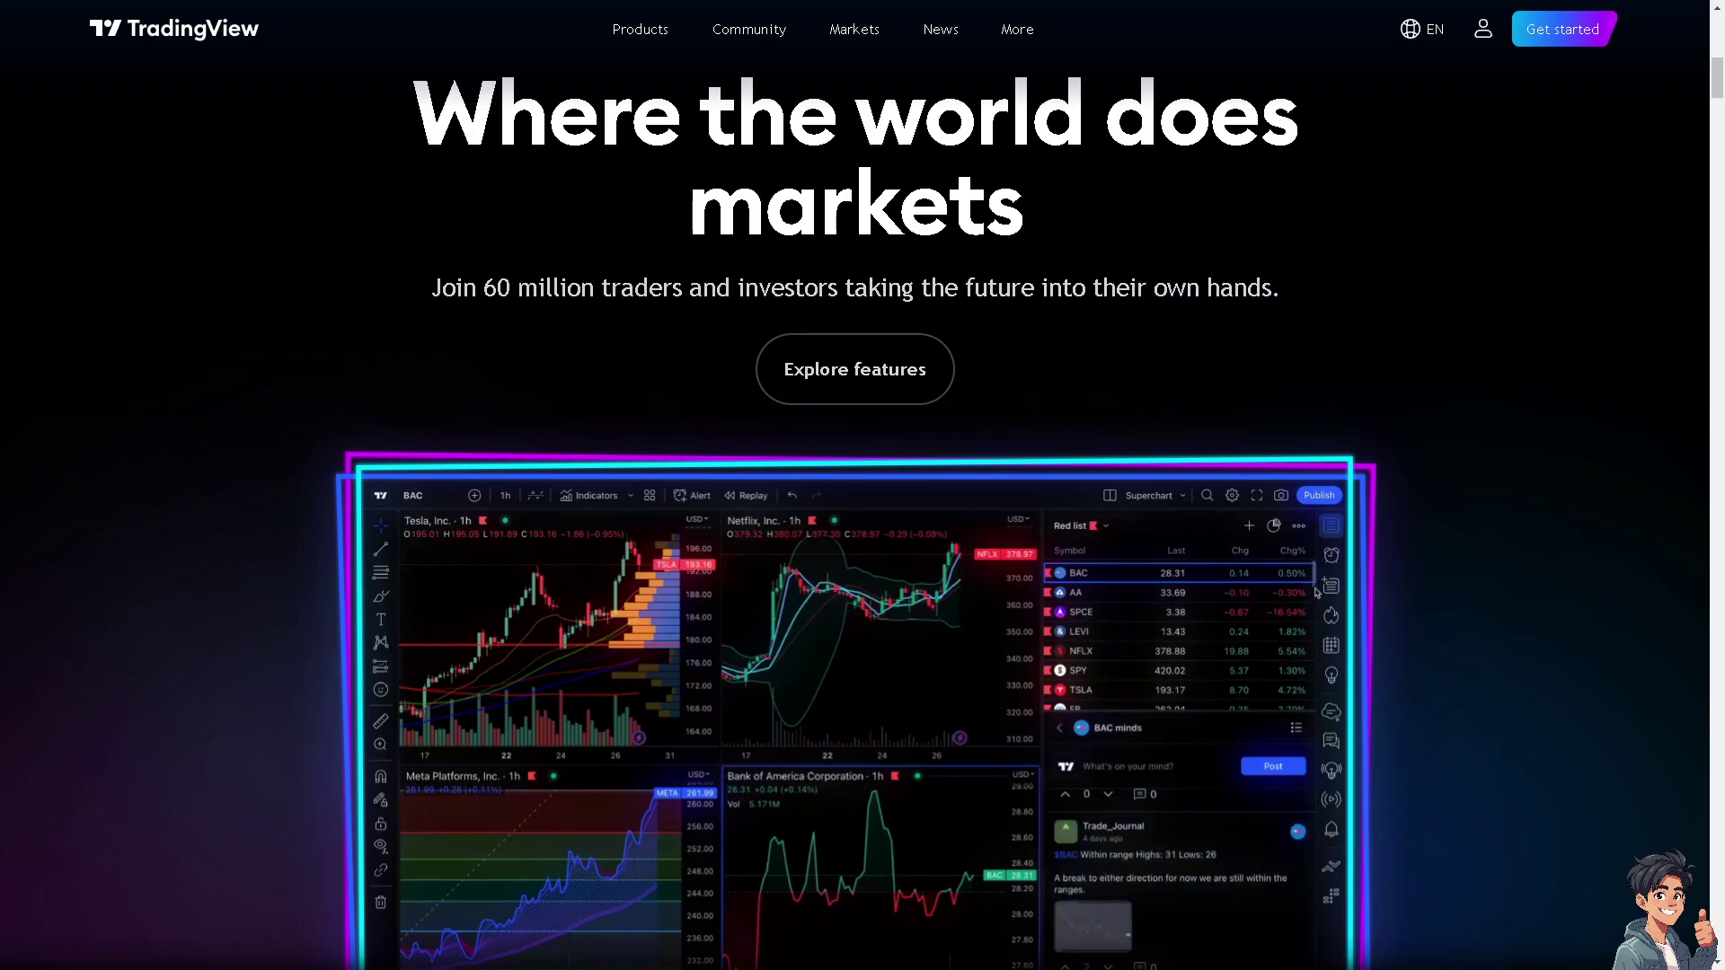
Step: Return to the home page's 'Look first / Then leap.' hero with the market search box
{"action": "scroll", "coordinate": [862, 485], "scroll_direction": "up", "scroll_amount": 10}
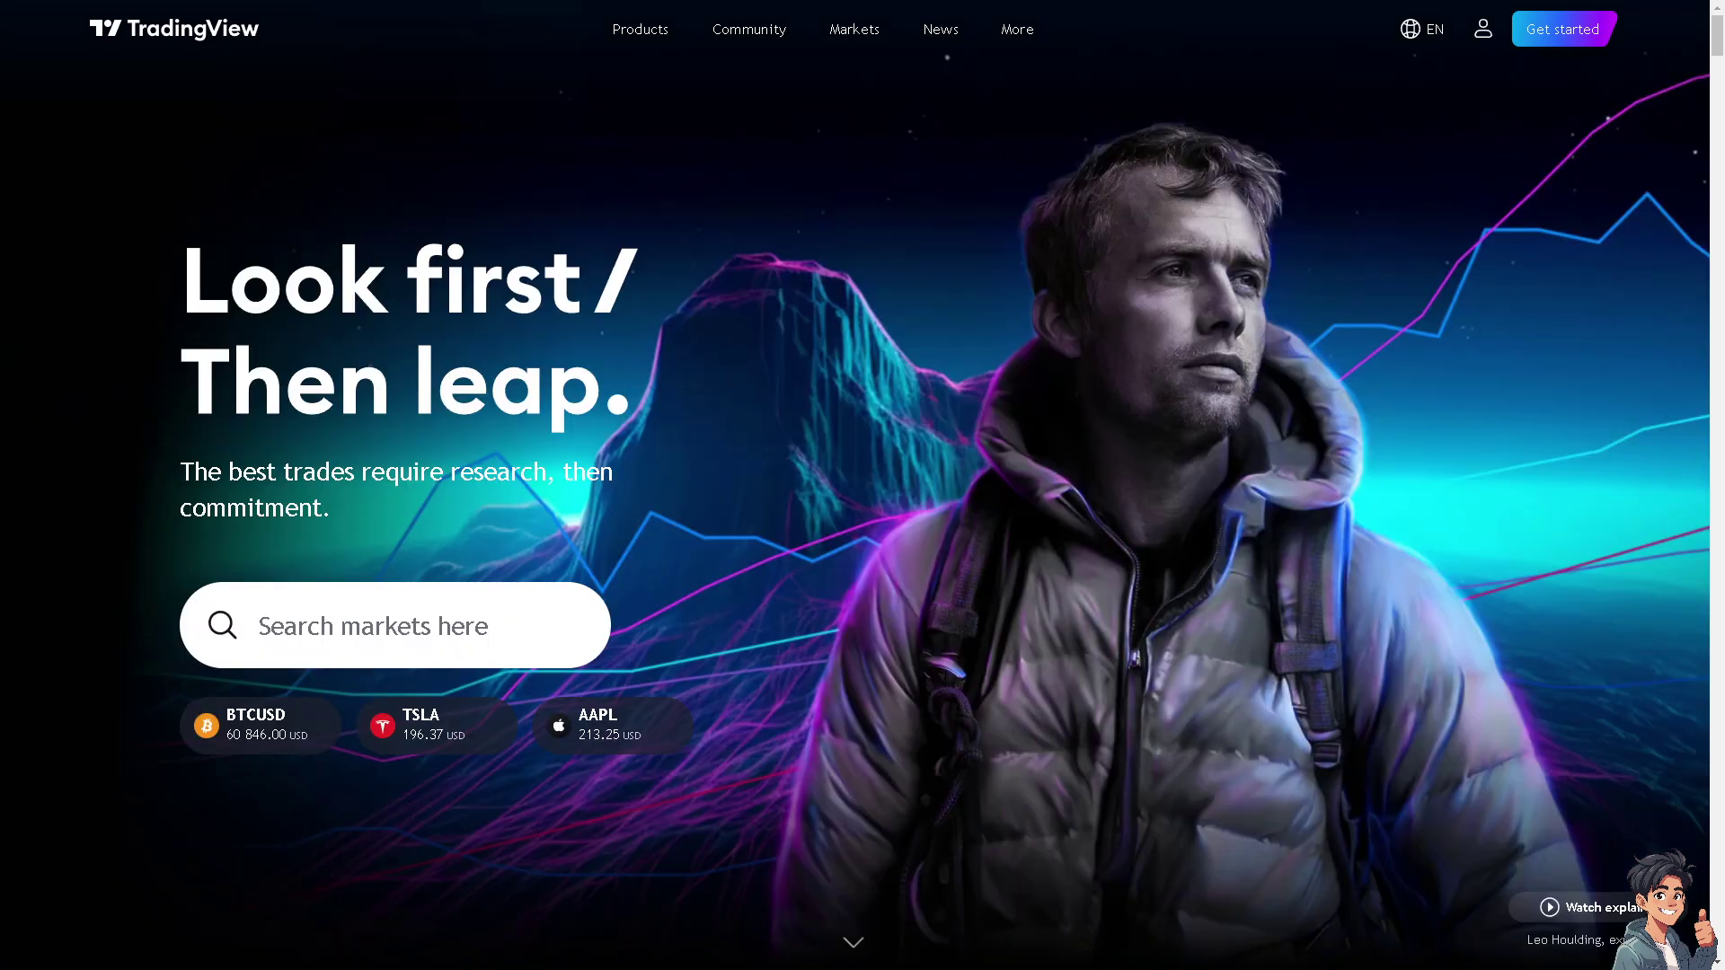
Step: Sign up for a free TradingView plan from the account menu's Get started page
{"action": "left_click", "coordinate": [1480, 34]}
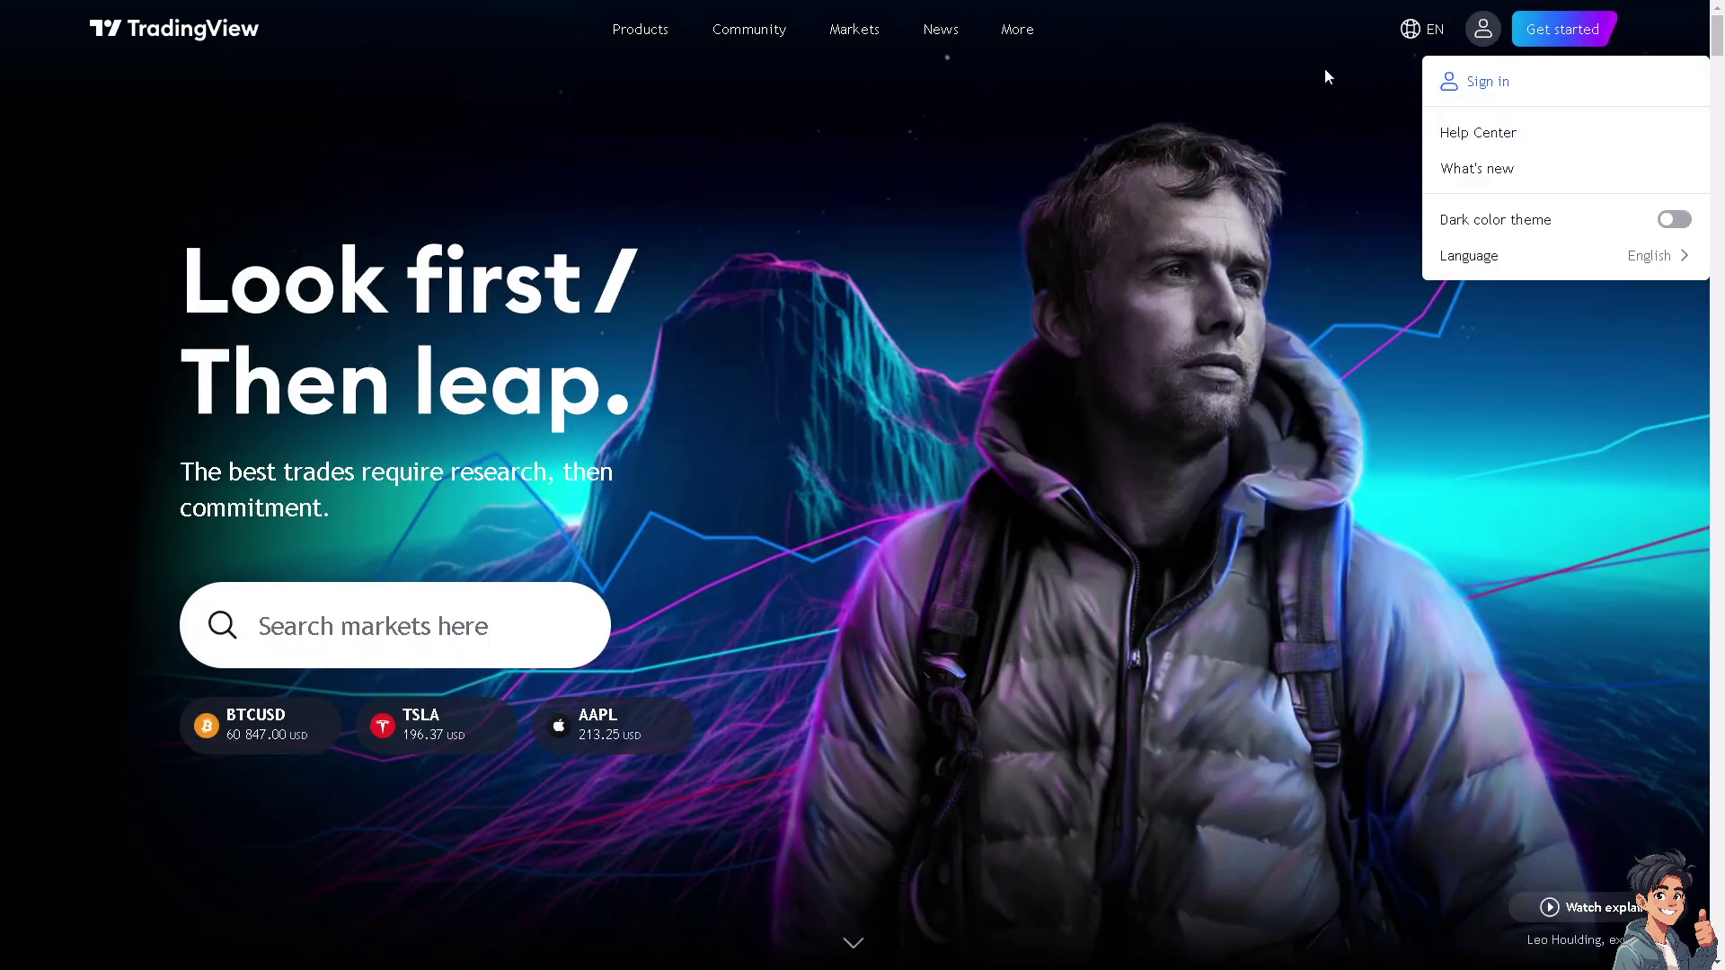
{"action": "left_click", "coordinate": [1560, 41]}
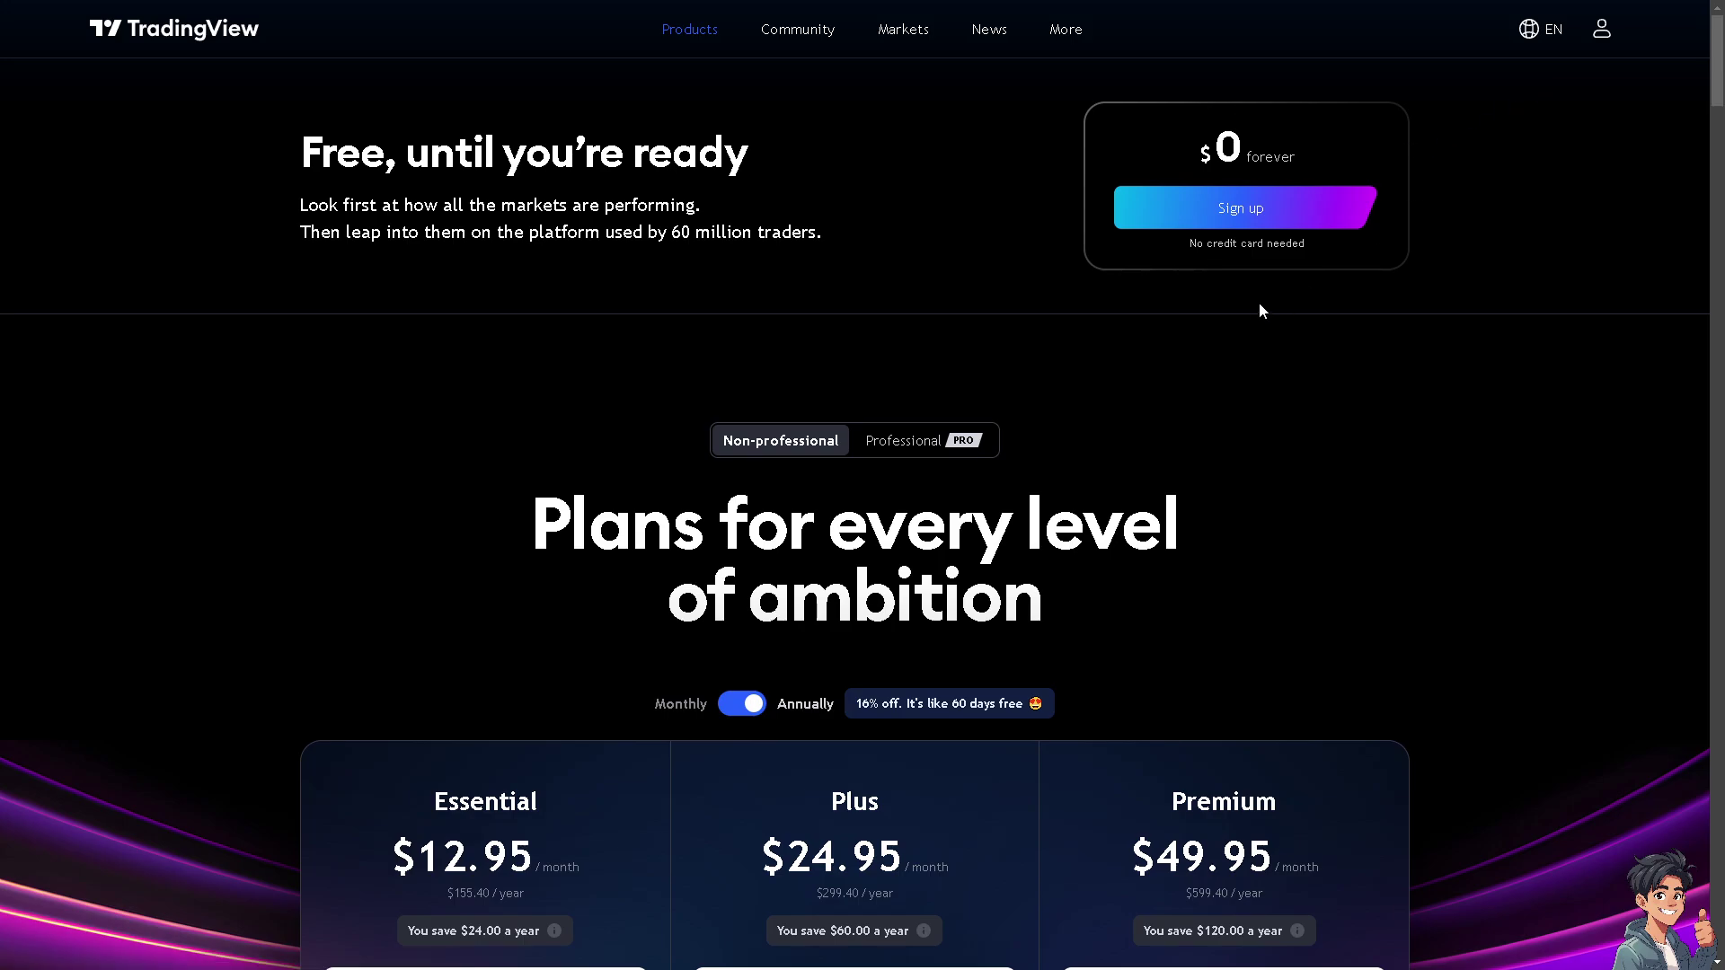
{"action": "left_click", "coordinate": [1204, 214]}
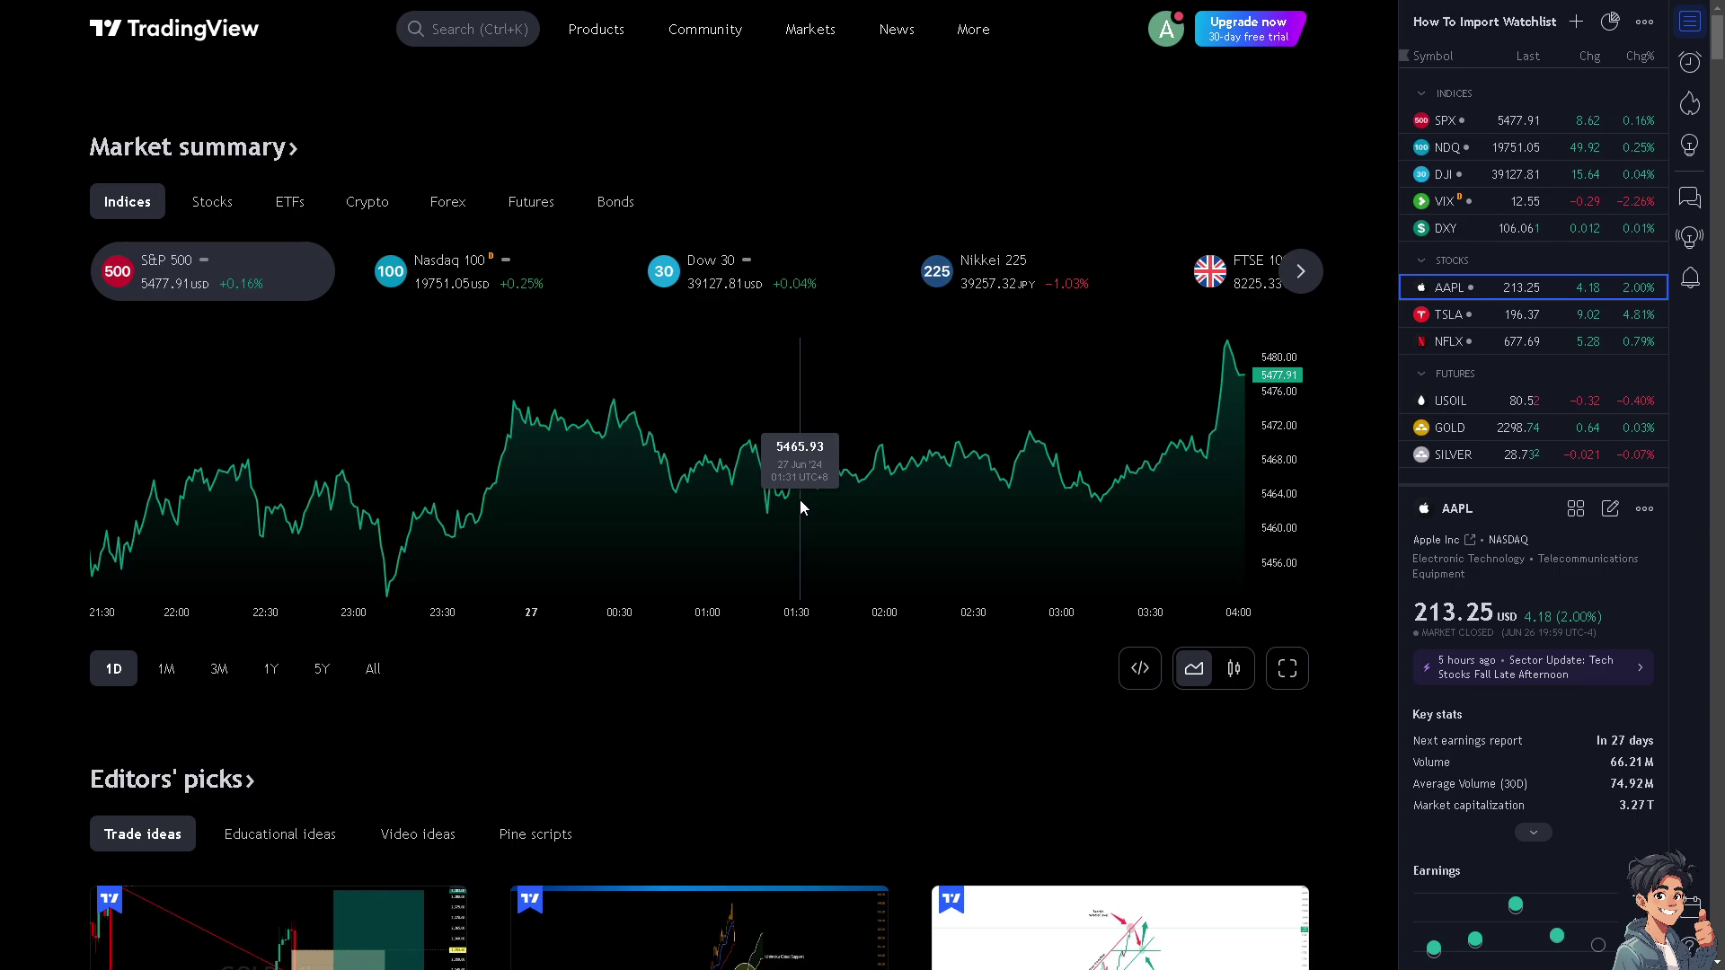
Step: Browse Editors' picks, then show the Products menu listing Supercharts, Screeners, Heatmaps, Calendars and Options
{"action": "scroll", "coordinate": [799, 507], "scroll_direction": "down", "scroll_amount": 2}
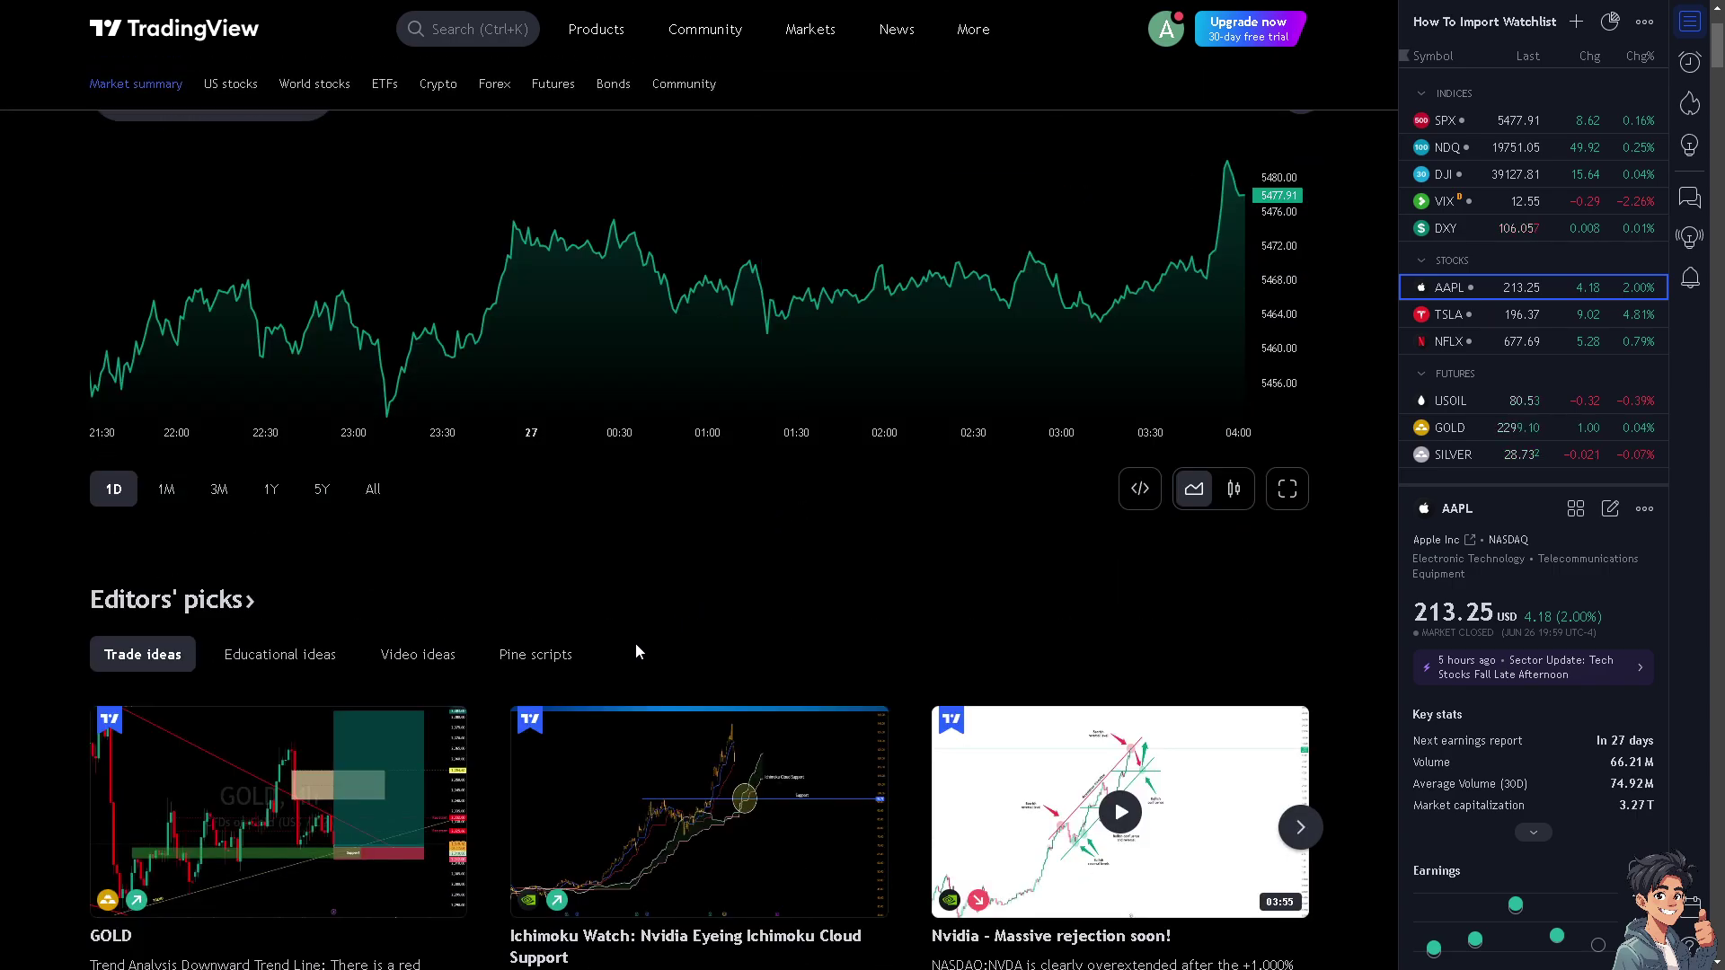
{"action": "scroll", "coordinate": [636, 650], "scroll_direction": "down", "scroll_amount": 2}
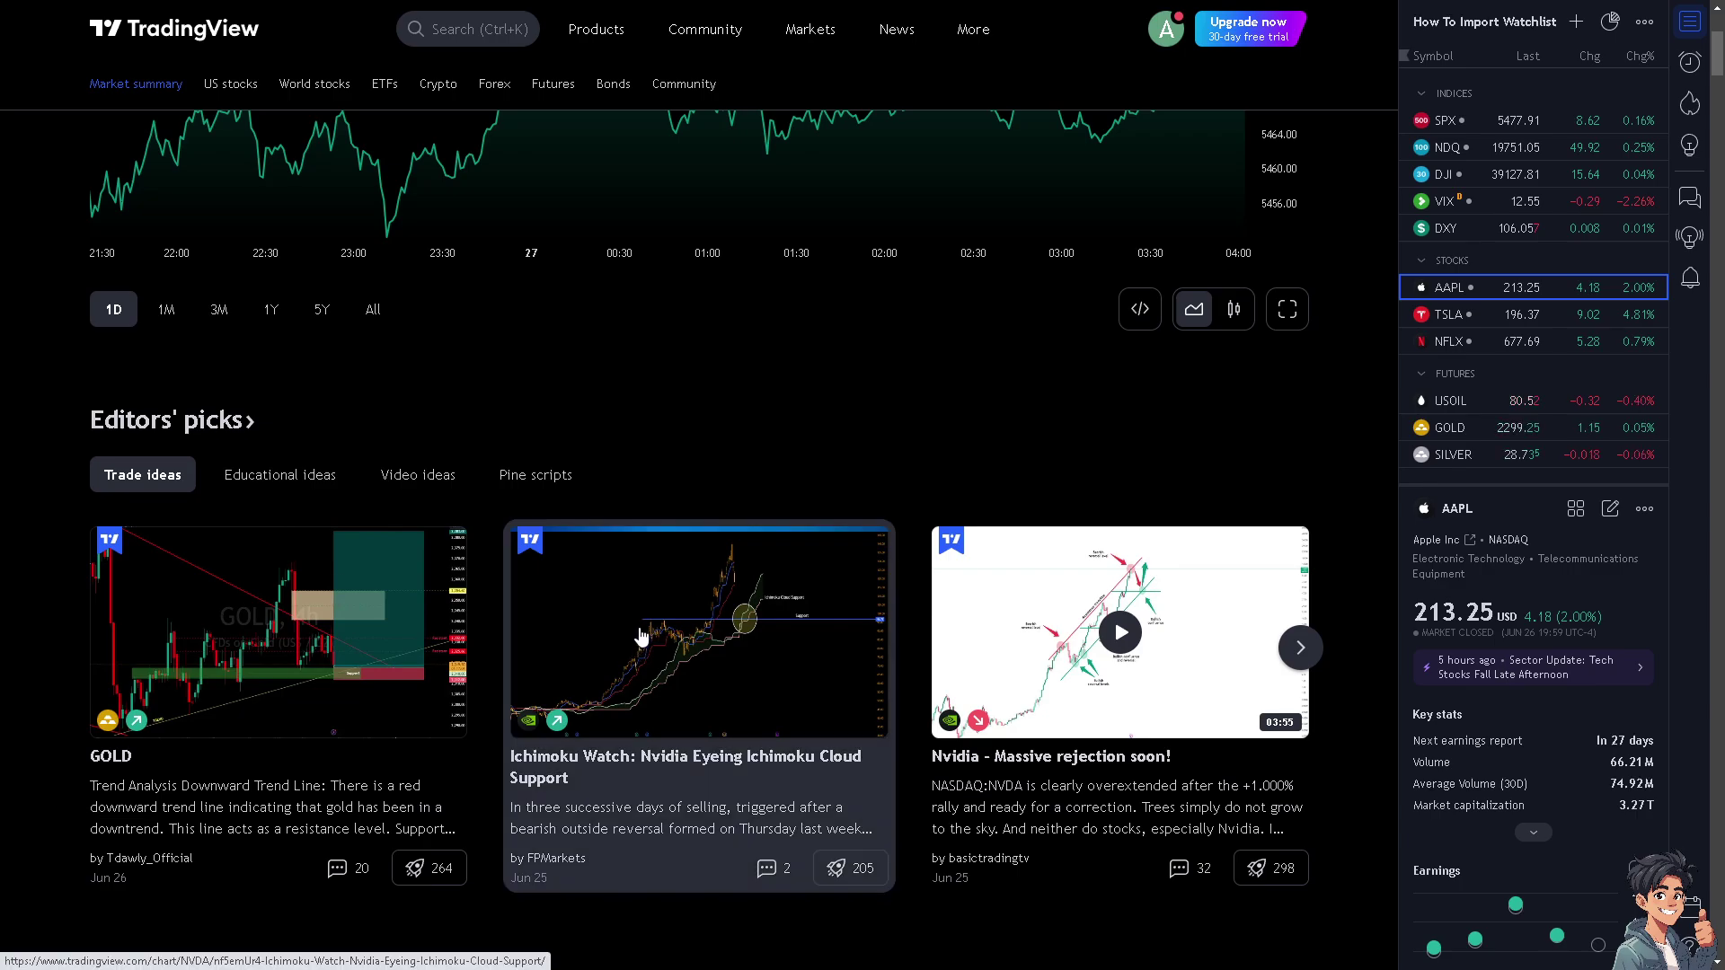
{"action": "scroll", "coordinate": [629, 629], "scroll_direction": "down", "scroll_amount": 2}
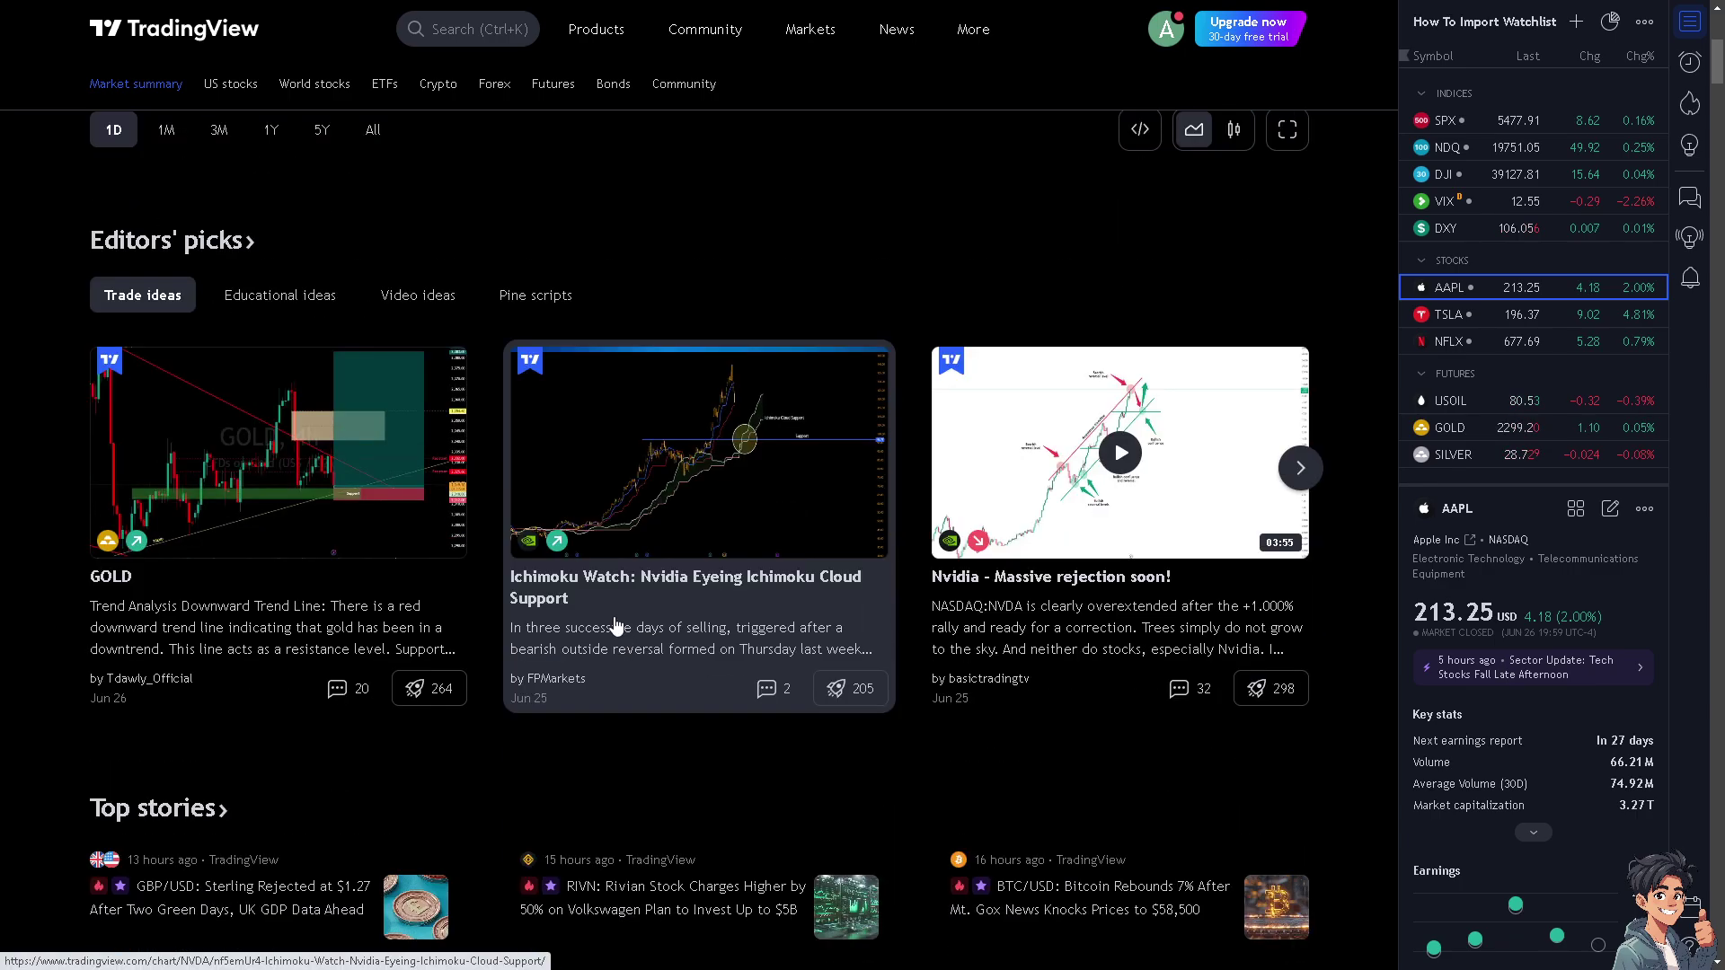
{"action": "scroll", "coordinate": [616, 611], "scroll_direction": "up", "scroll_amount": 6}
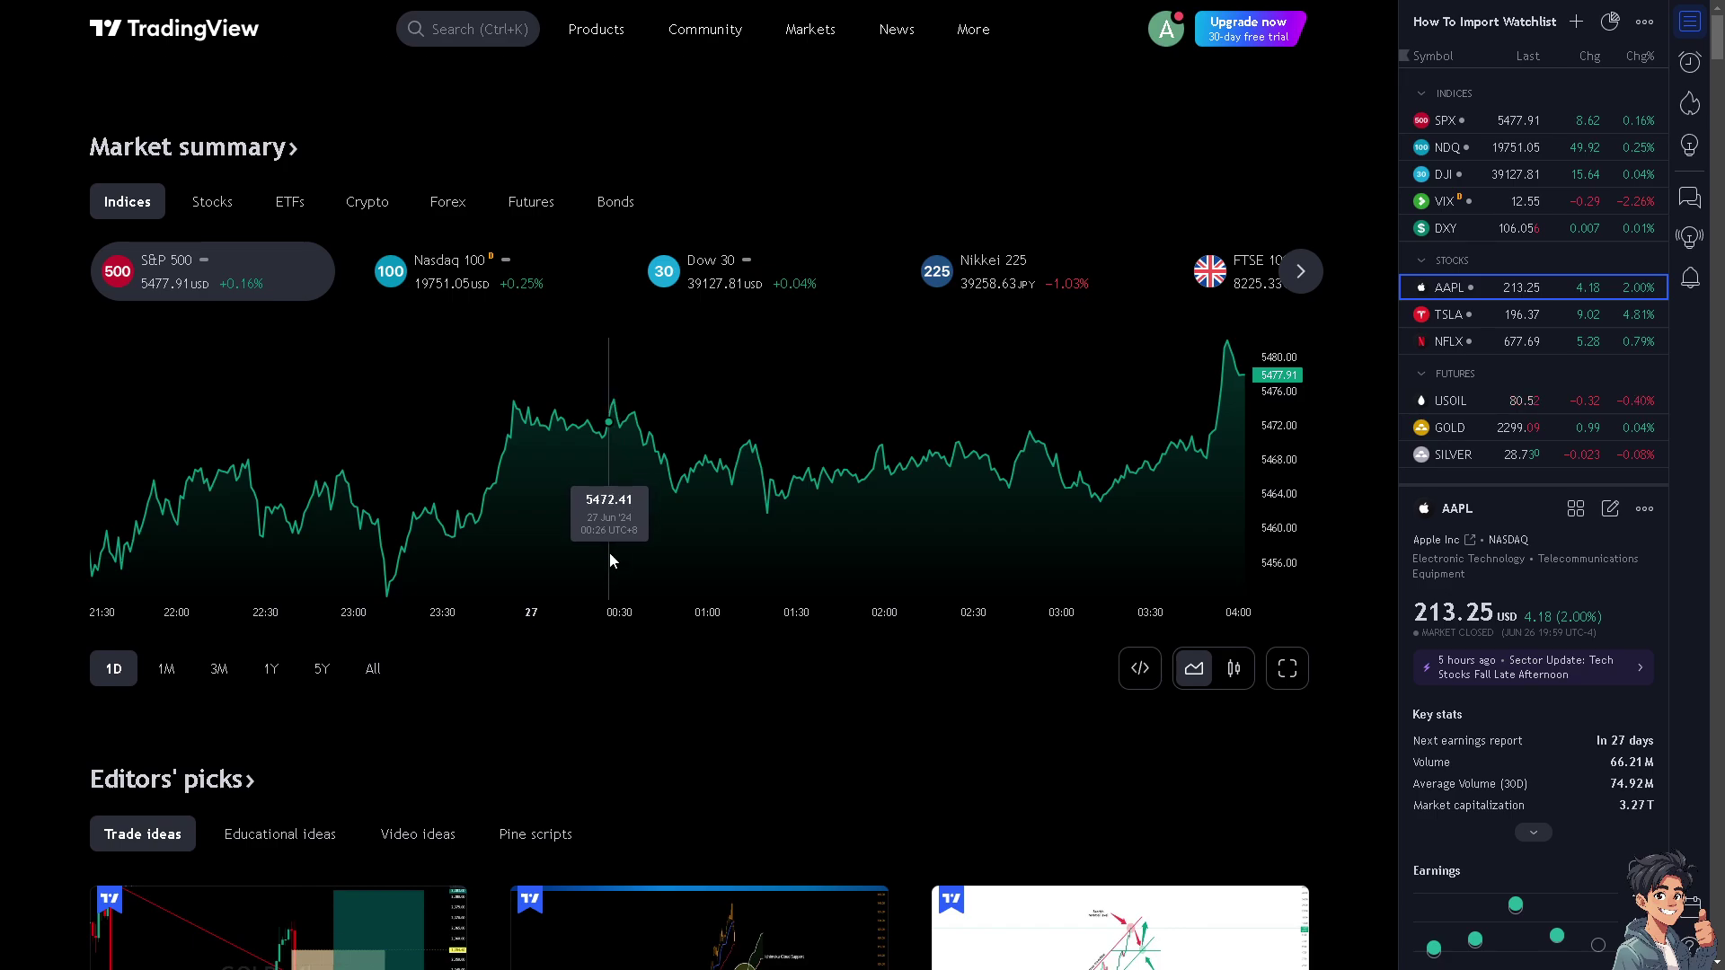
{"action": "mouse_move", "coordinate": [615, 40]}
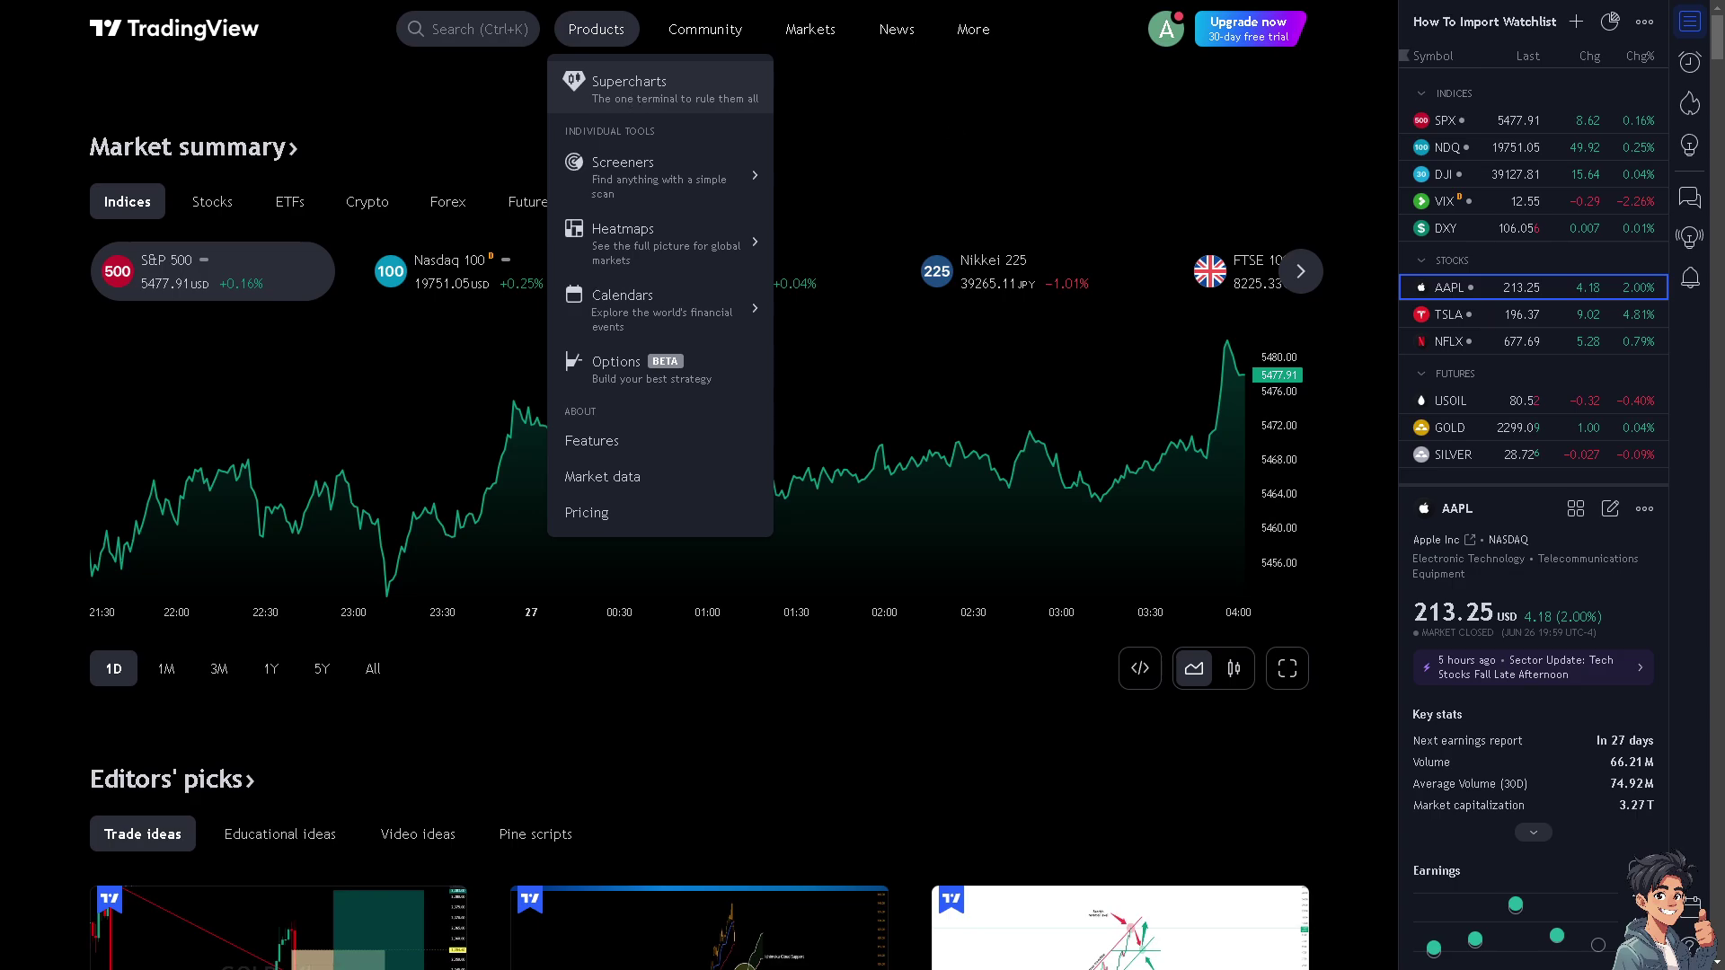
Step: Open Supercharts on RDEXUSDT daily, widen the price scale, and zoom into late June
{"action": "left_click", "coordinate": [660, 87]}
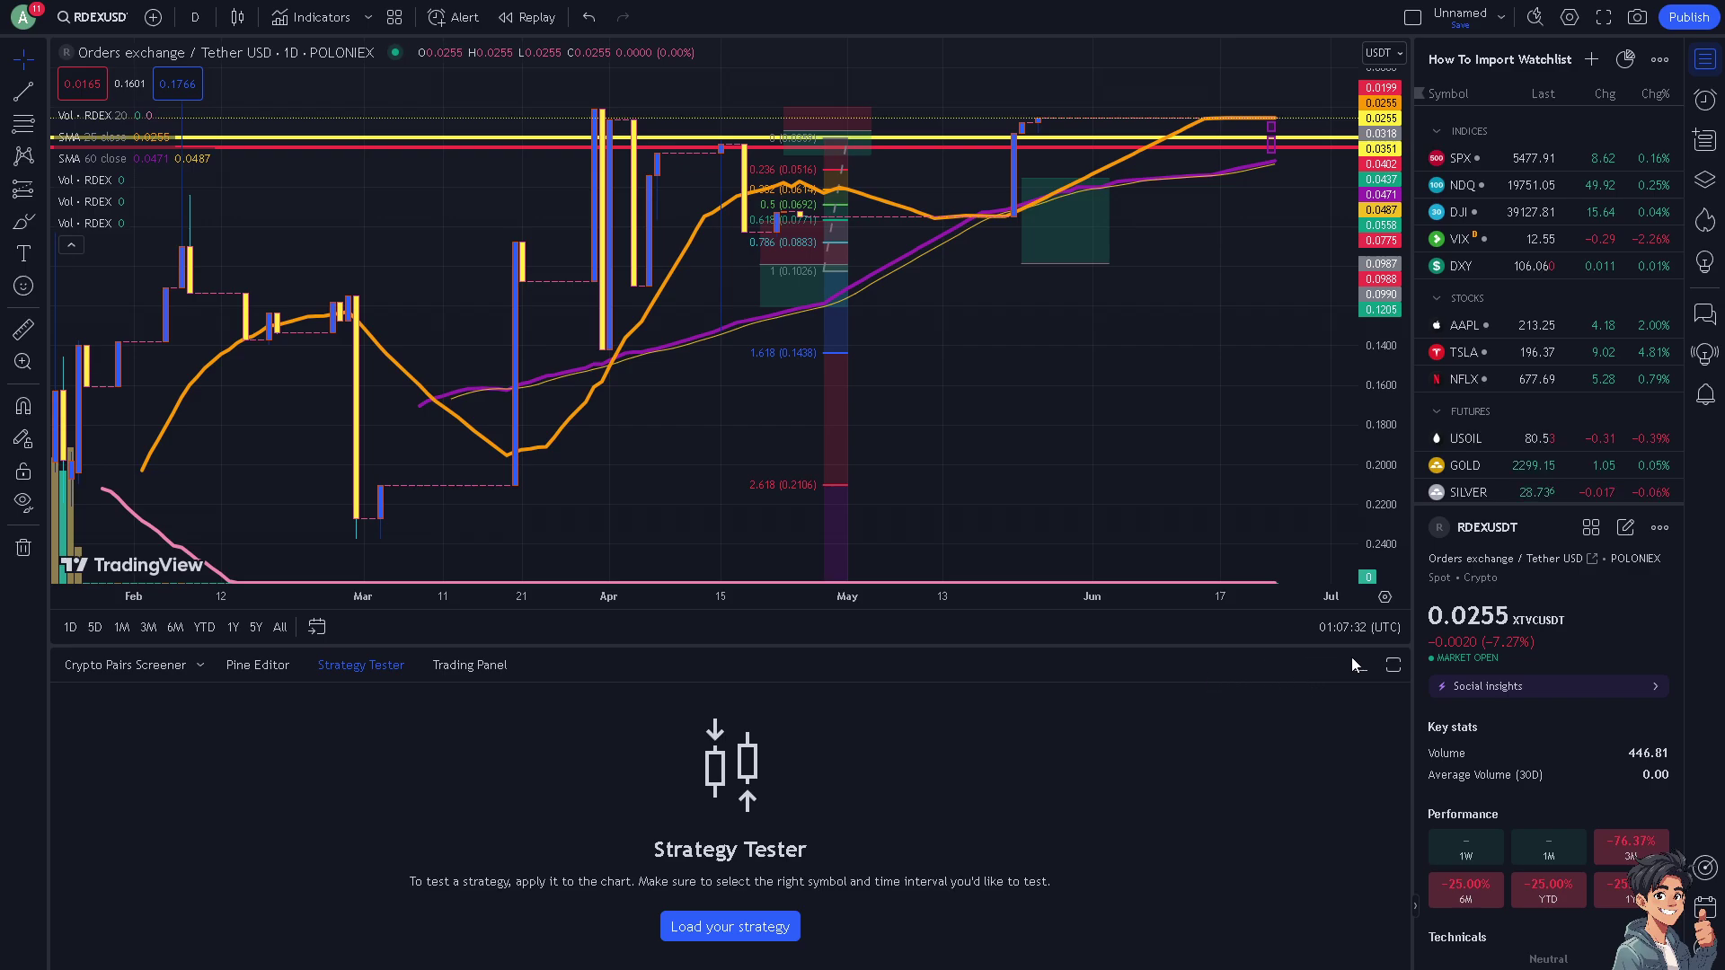
{"action": "left_click_drag", "start_coordinate": [1379, 547], "coordinate": [1377, 489]}
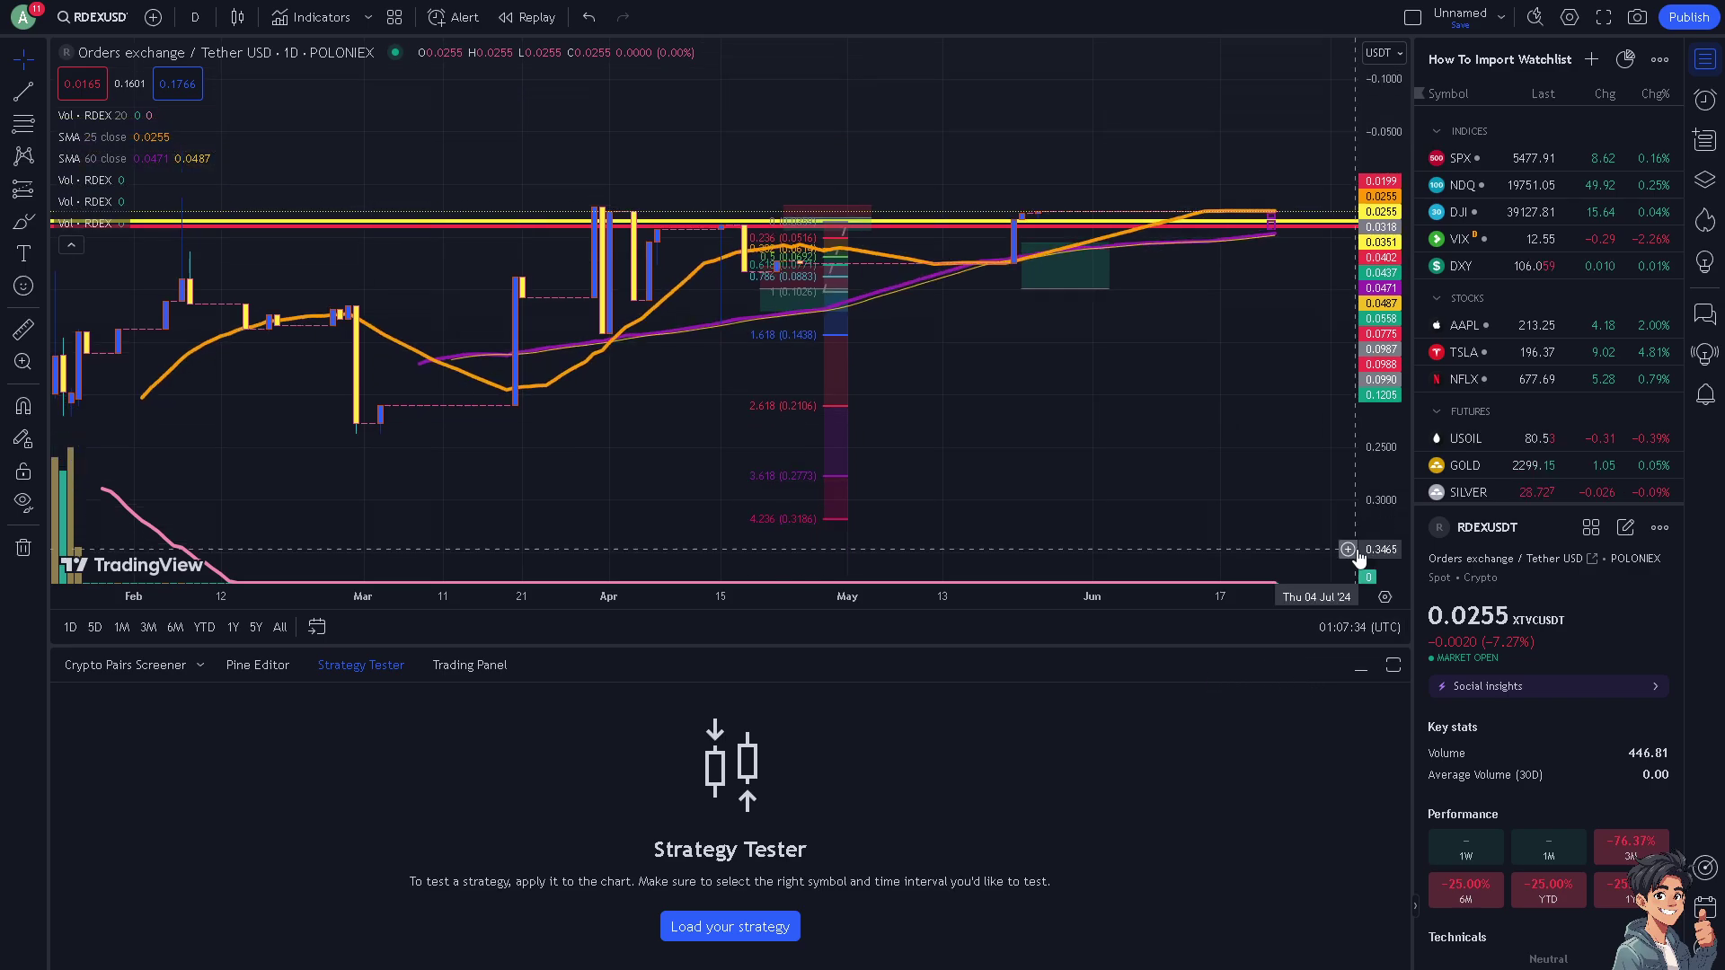
{"action": "scroll", "coordinate": [854, 443], "scroll_direction": "up", "scroll_amount": 5}
{"action": "scroll", "coordinate": [431, 440], "scroll_direction": "up", "scroll_amount": 4}
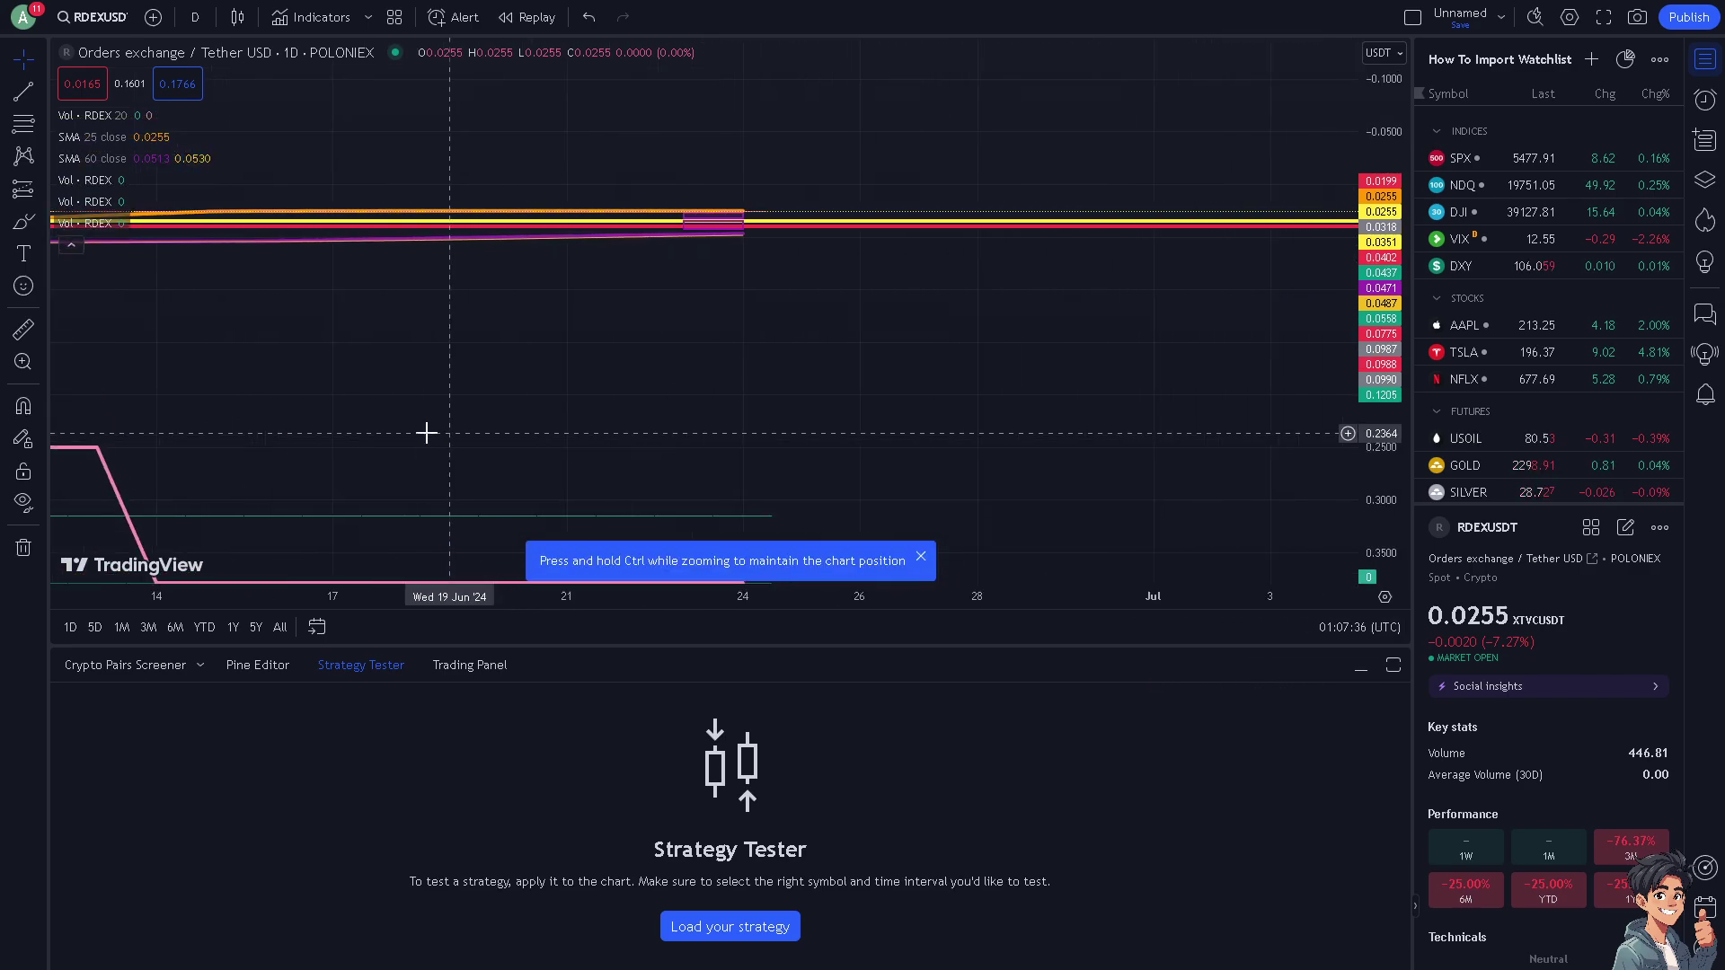
Step: Hide the Strategy Tester panel, pan back to early June, and compress the price scale
{"action": "left_click", "coordinate": [1359, 673]}
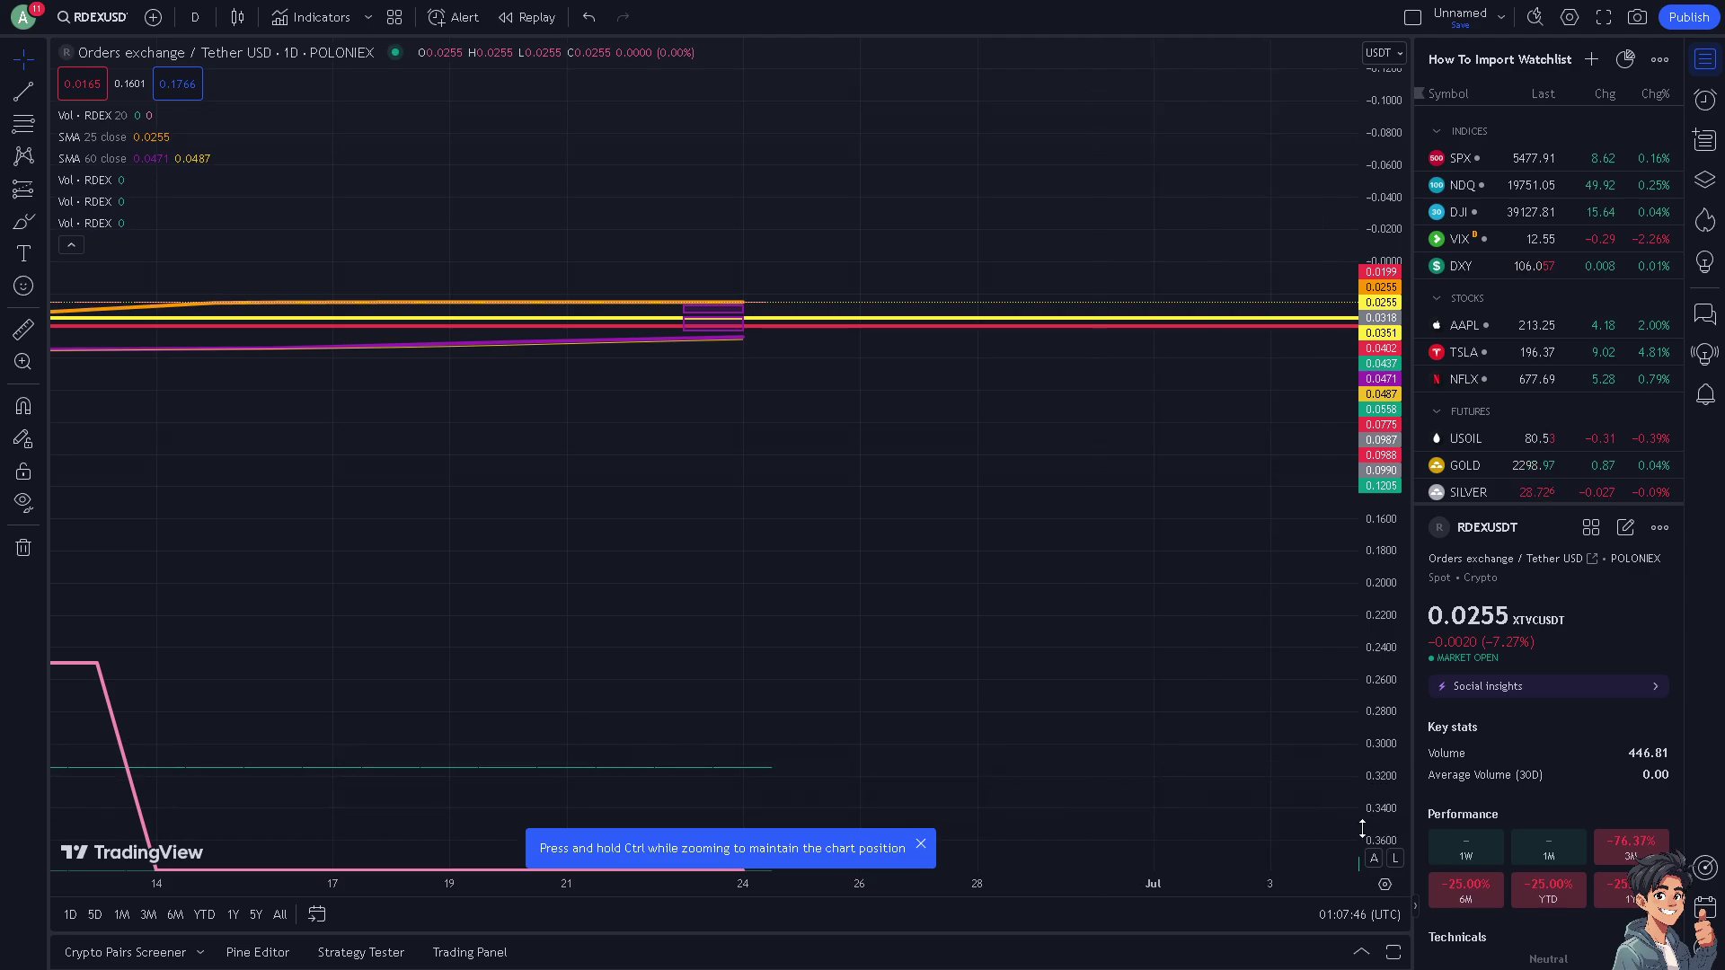
{"action": "left_click_drag", "start_coordinate": [546, 412], "coordinate": [1132, 405]}
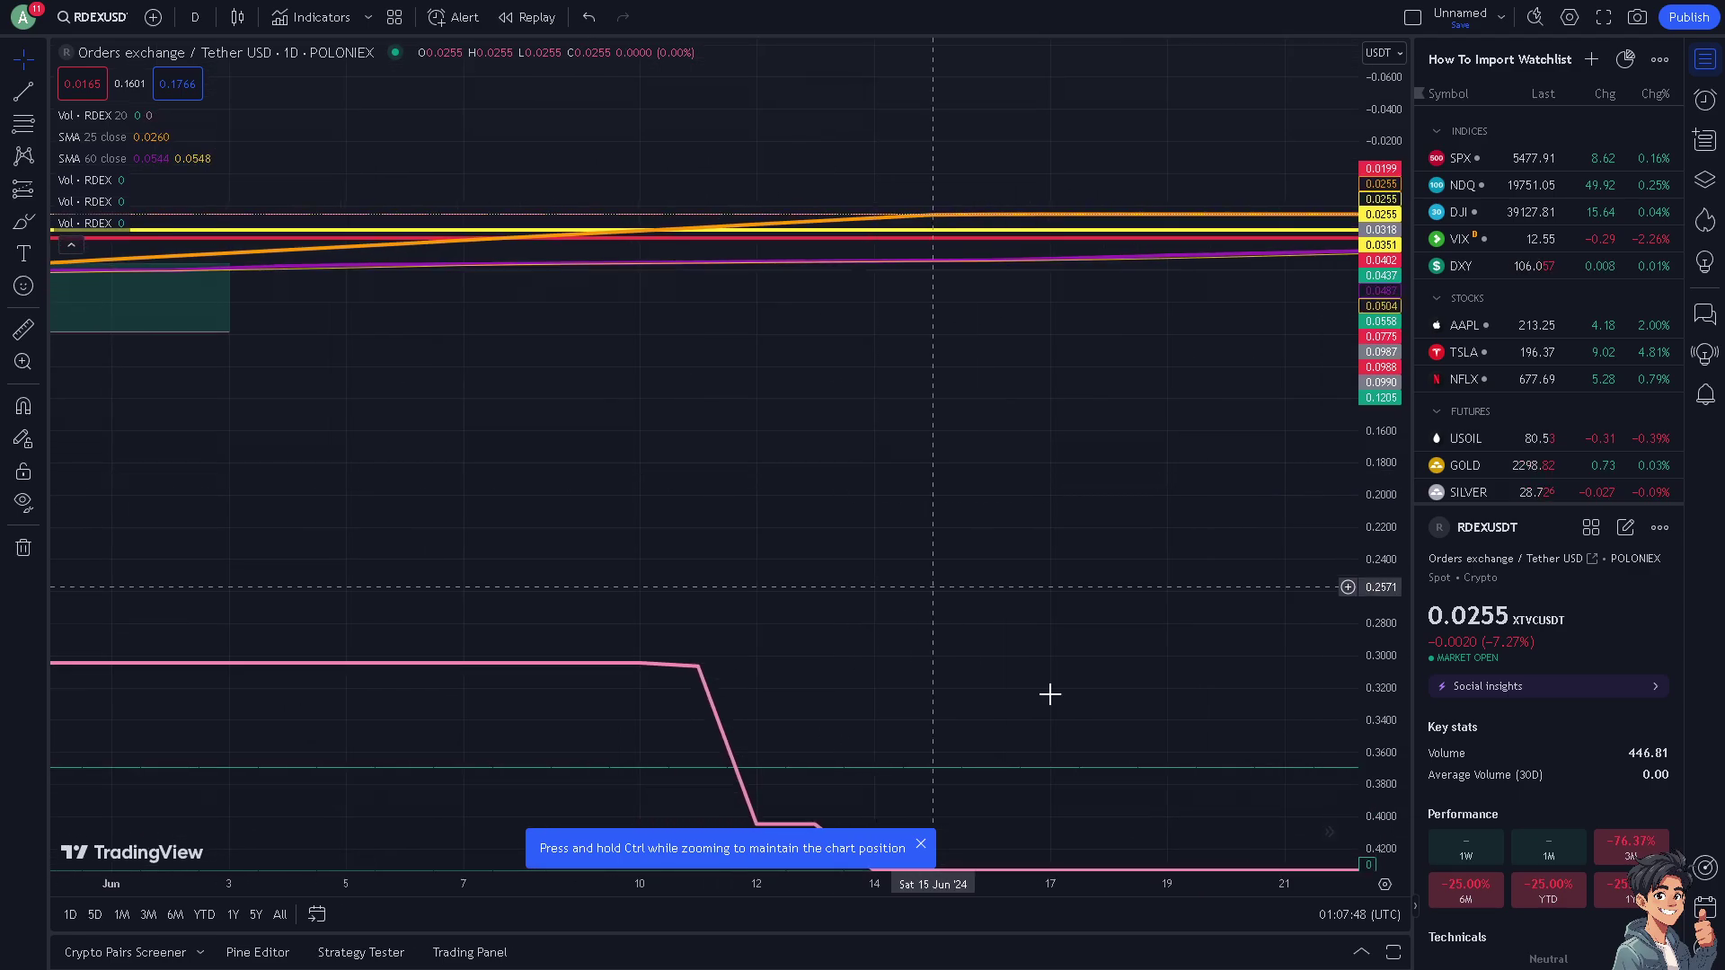
{"action": "left_click_drag", "start_coordinate": [1367, 710], "coordinate": [1382, 867]}
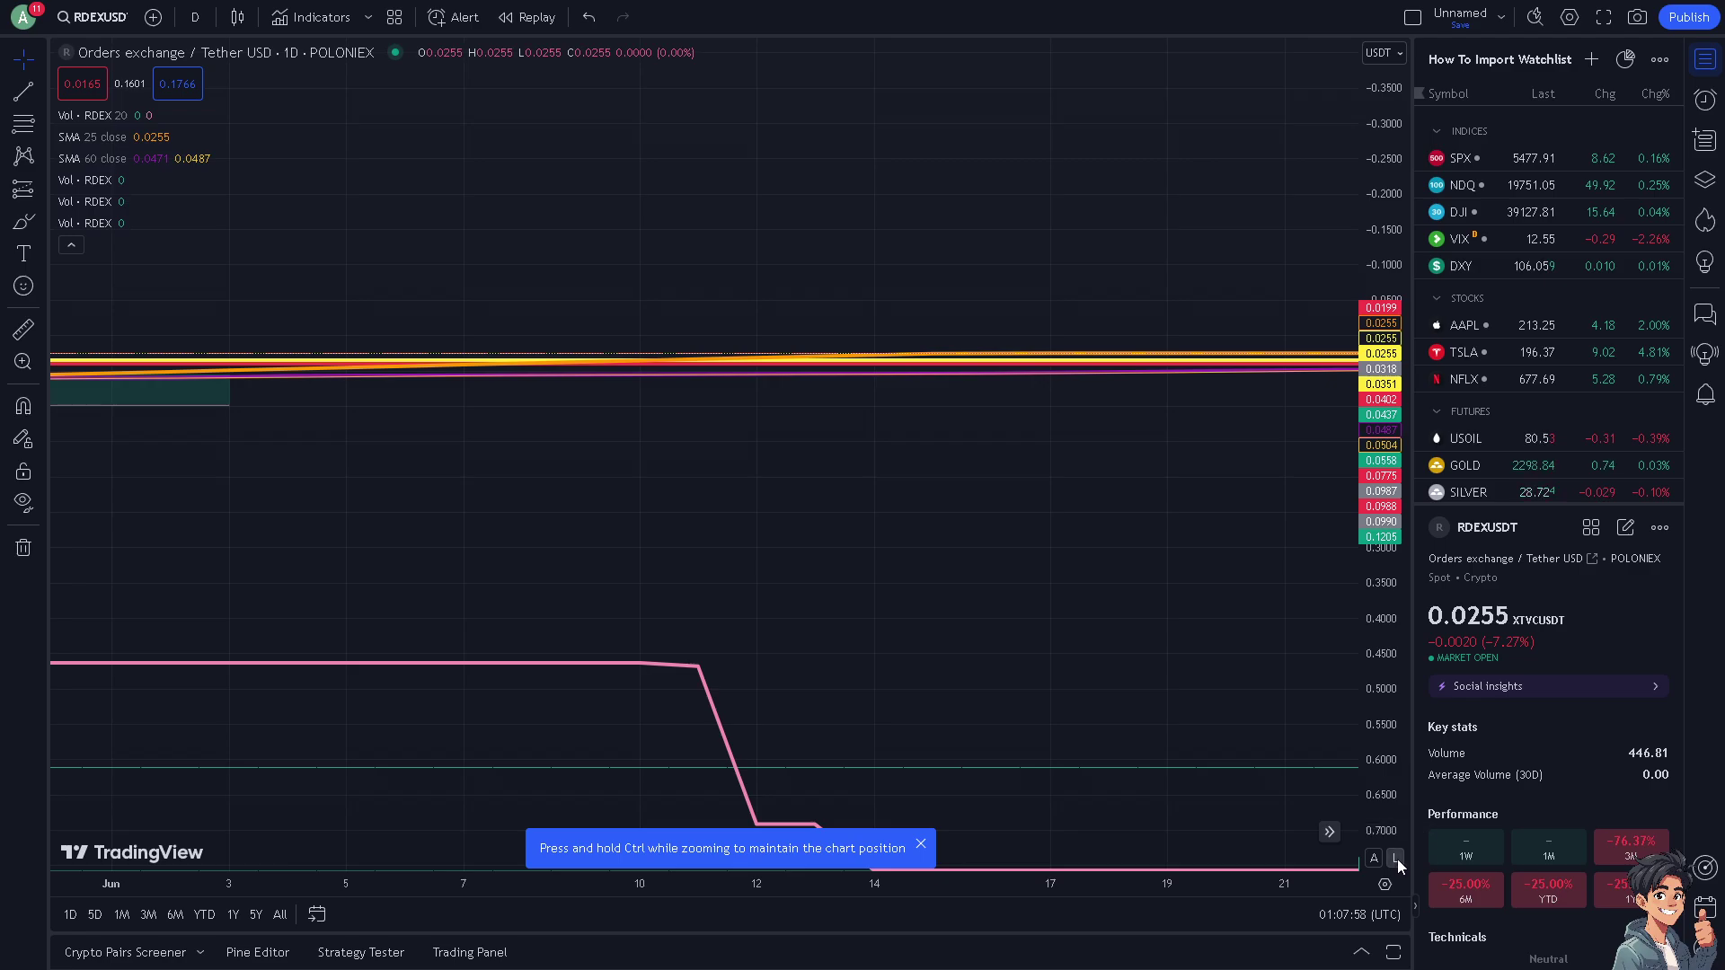
Step: Use a logarithmic price scale and auto-fit so January–June candles and SMAs fill the chart
{"action": "left_click", "coordinate": [1396, 858]}
{"action": "scroll", "coordinate": [624, 647], "scroll_direction": "down", "scroll_amount": 3}
{"action": "scroll", "coordinate": [622, 642], "scroll_direction": "down", "scroll_amount": 6}
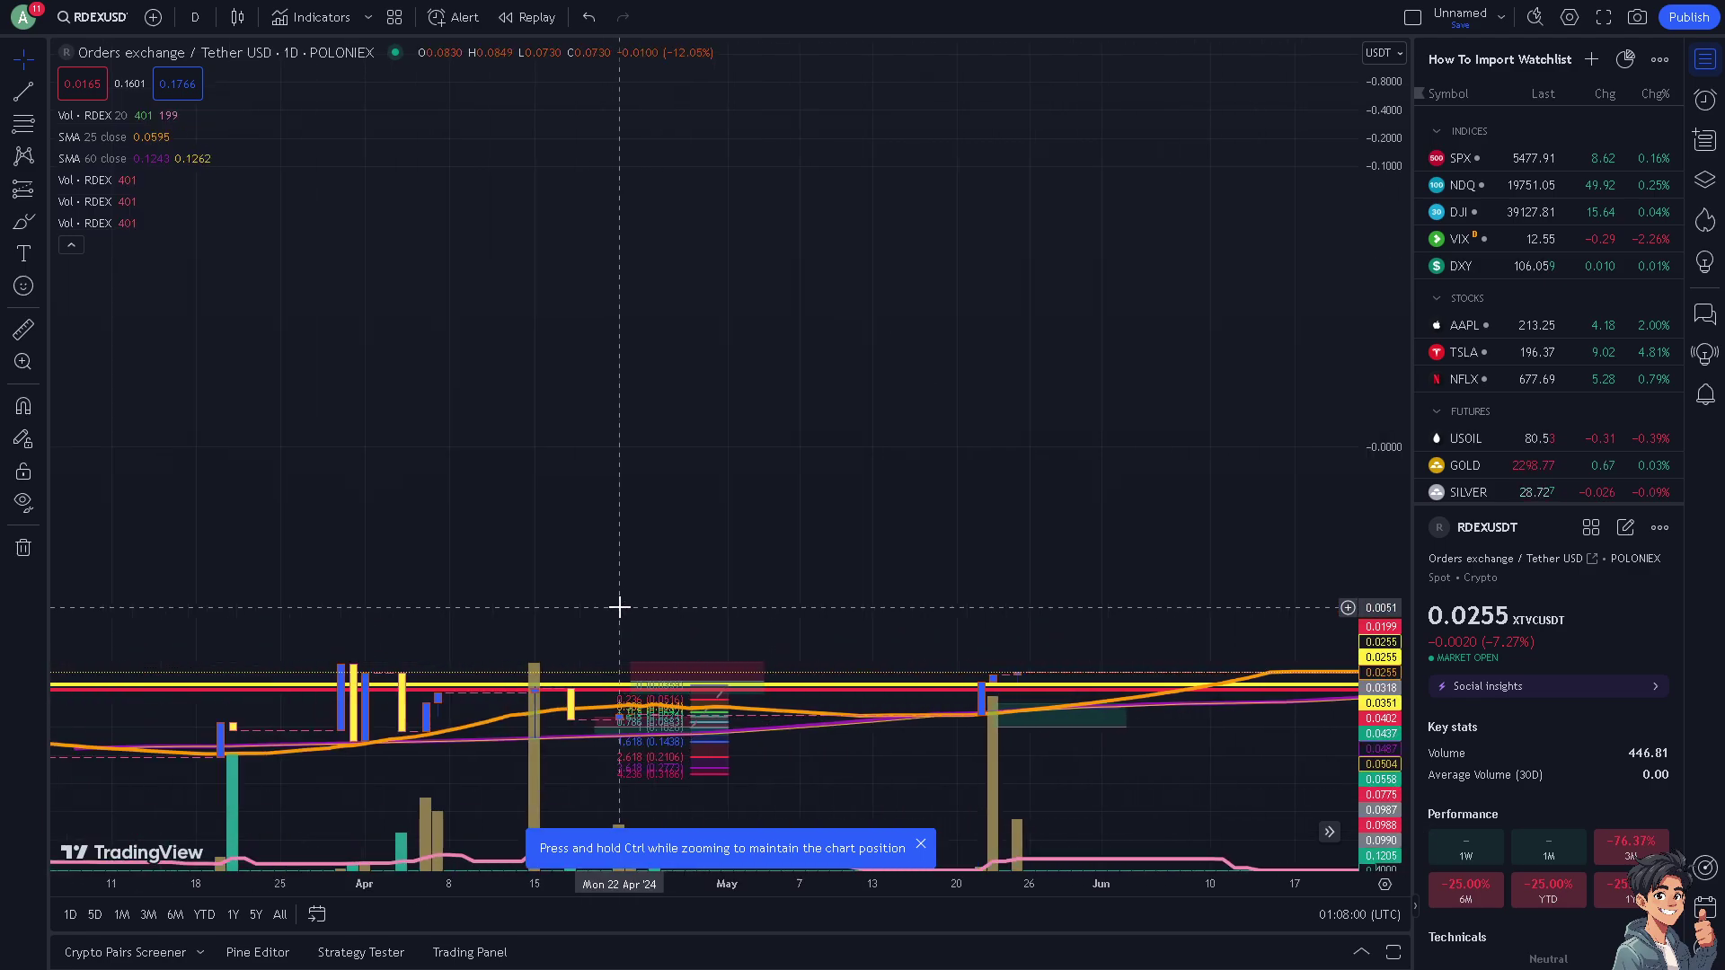
{"action": "scroll", "coordinate": [545, 468], "scroll_direction": "up", "scroll_amount": 5}
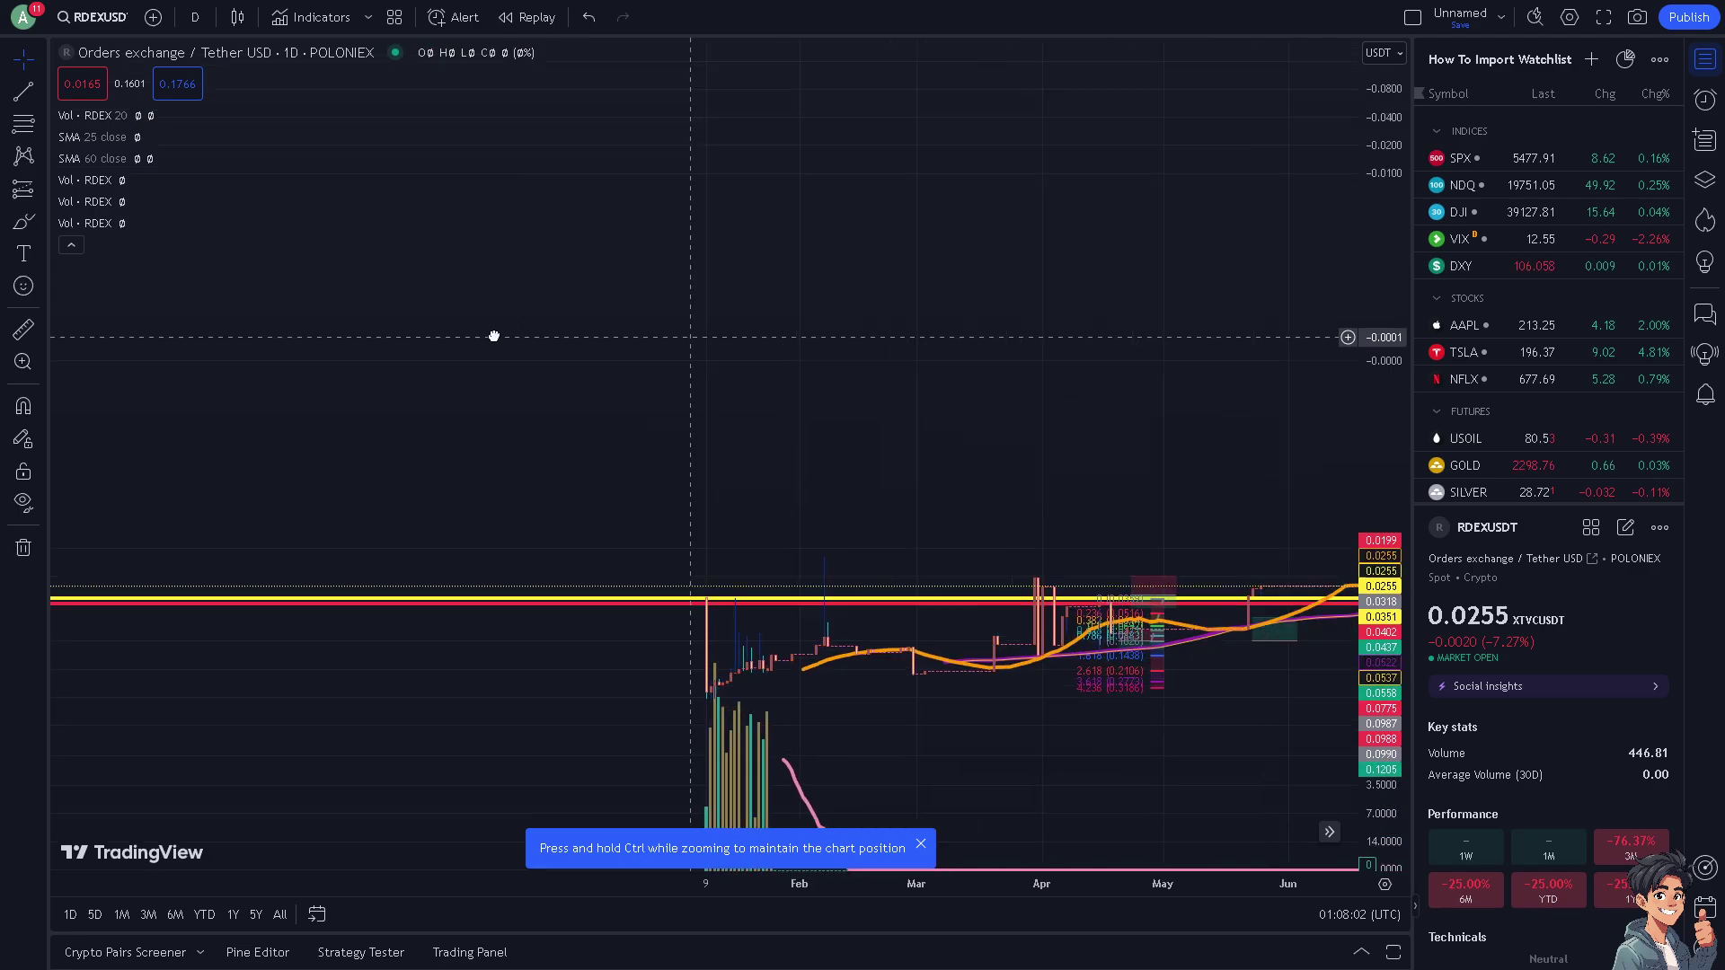
{"action": "left_click_drag", "start_coordinate": [653, 420], "coordinate": [891, 514]}
{"action": "scroll", "coordinate": [892, 514], "scroll_direction": "down", "scroll_amount": 1}
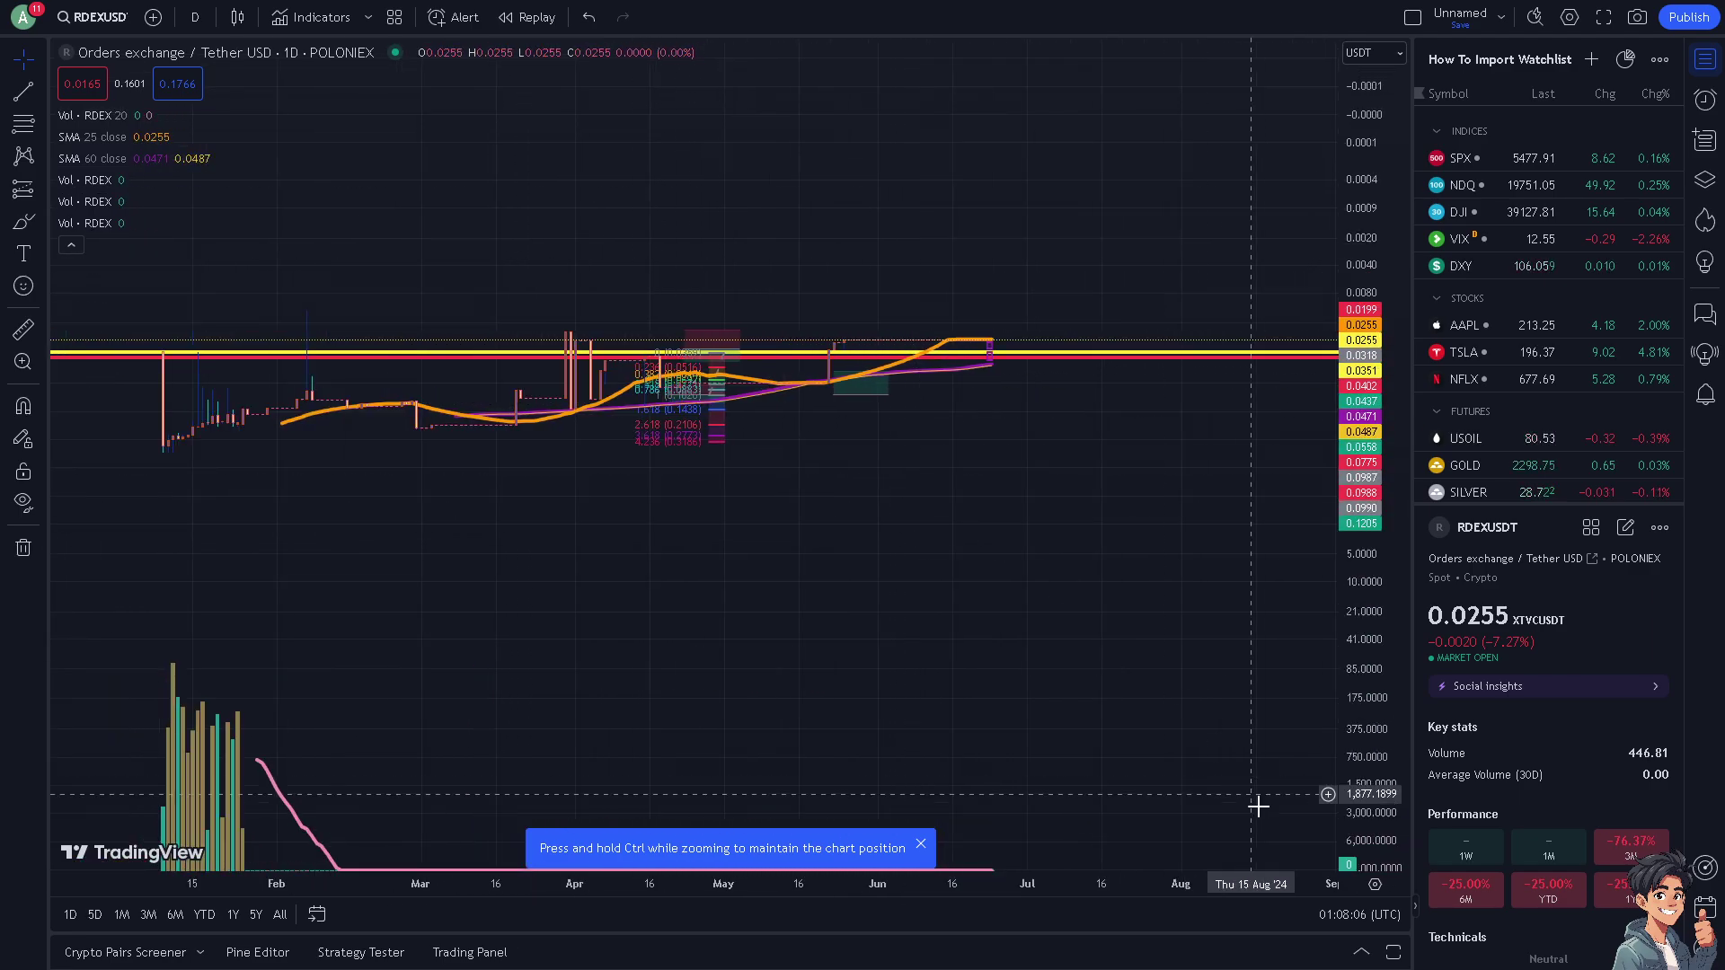
{"action": "left_click_drag", "start_coordinate": [1401, 857], "coordinate": [1389, 790]}
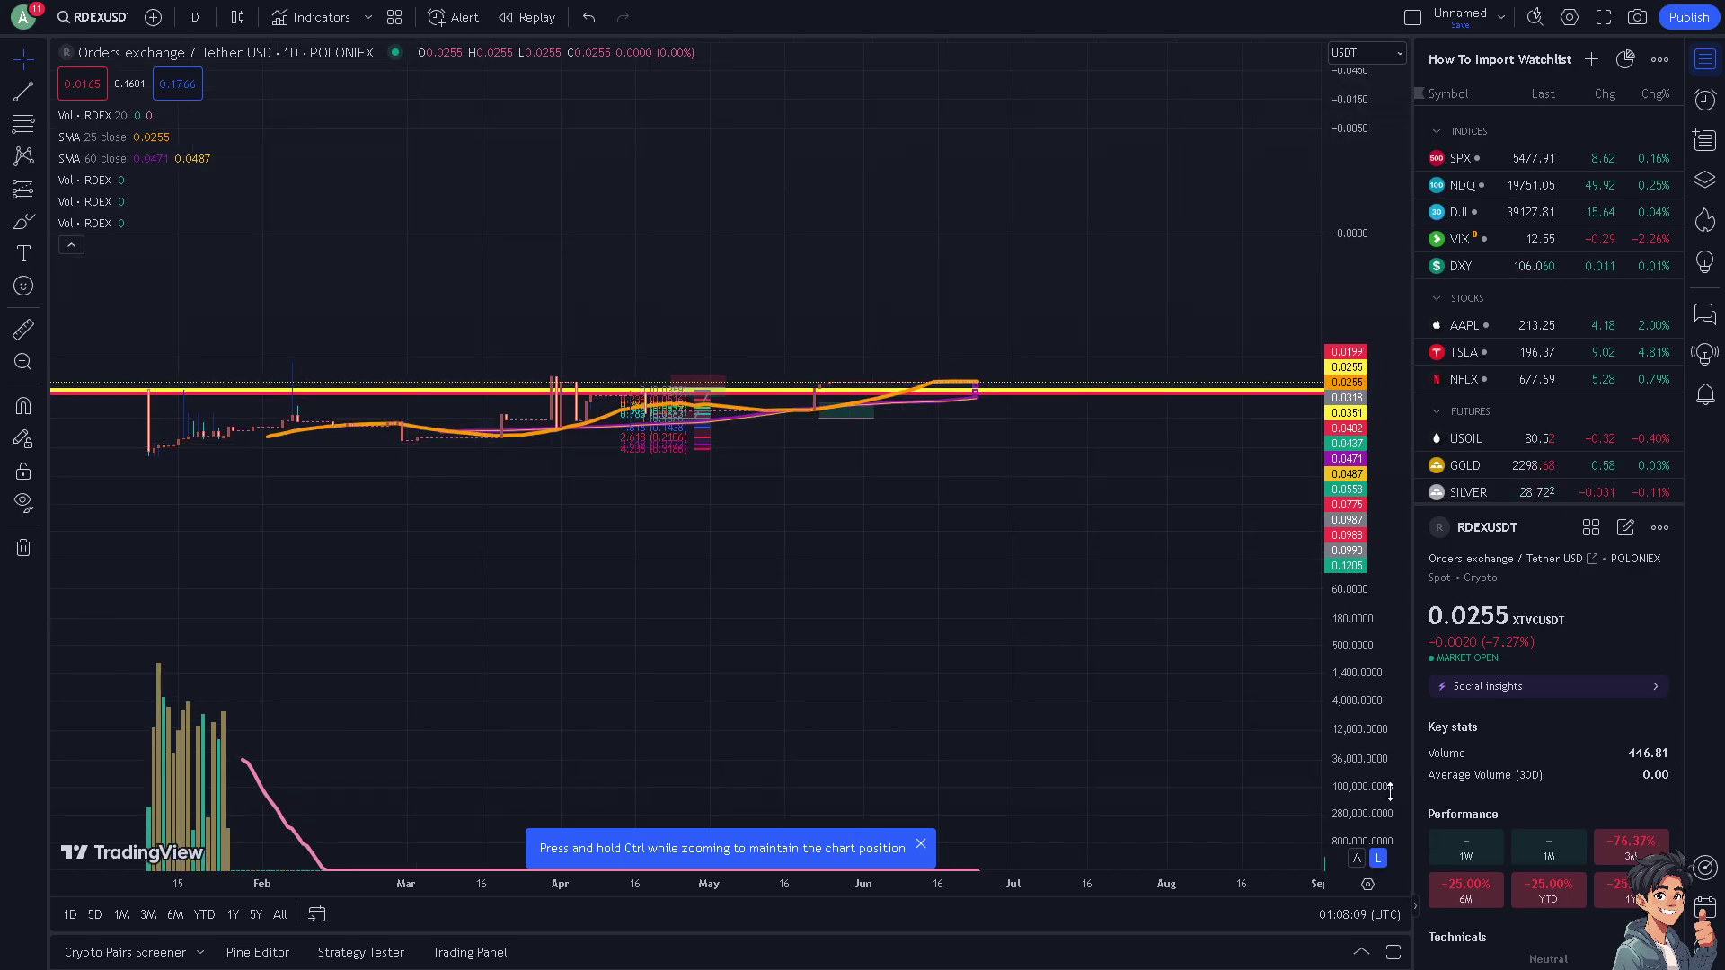
{"action": "left_click", "coordinate": [1357, 859]}
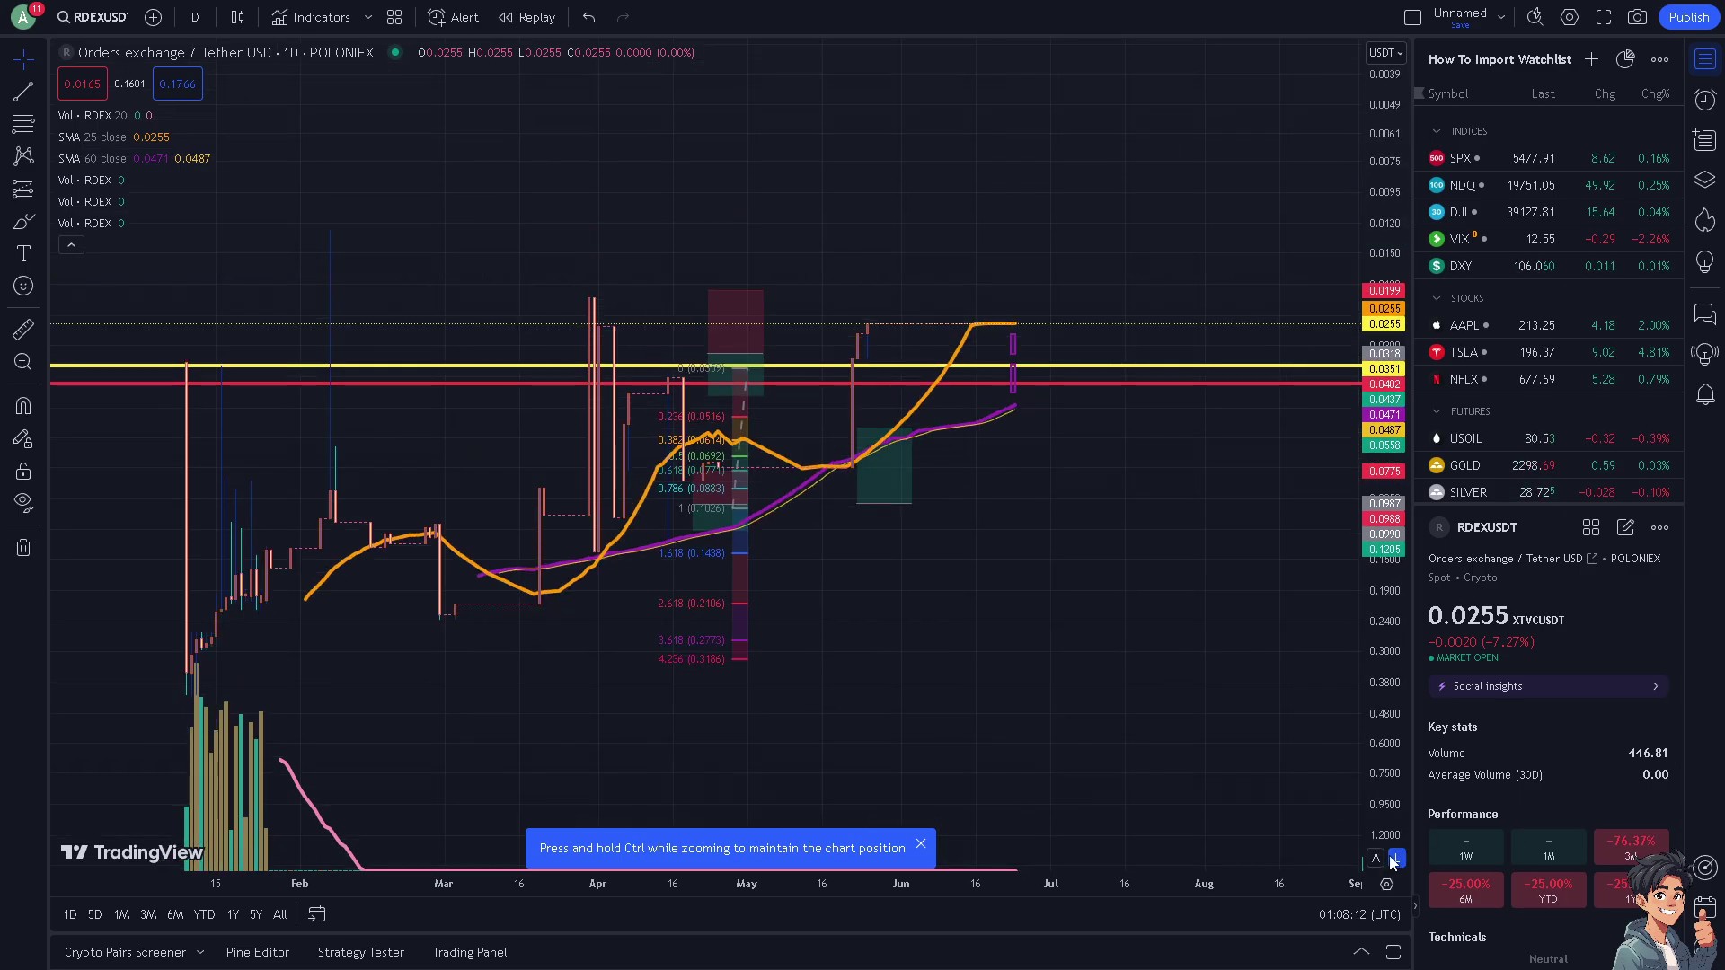
Step: Toggle the price scale to linear, then back to logarithmic with Alt+L
{"action": "left_click", "coordinate": [1396, 860]}
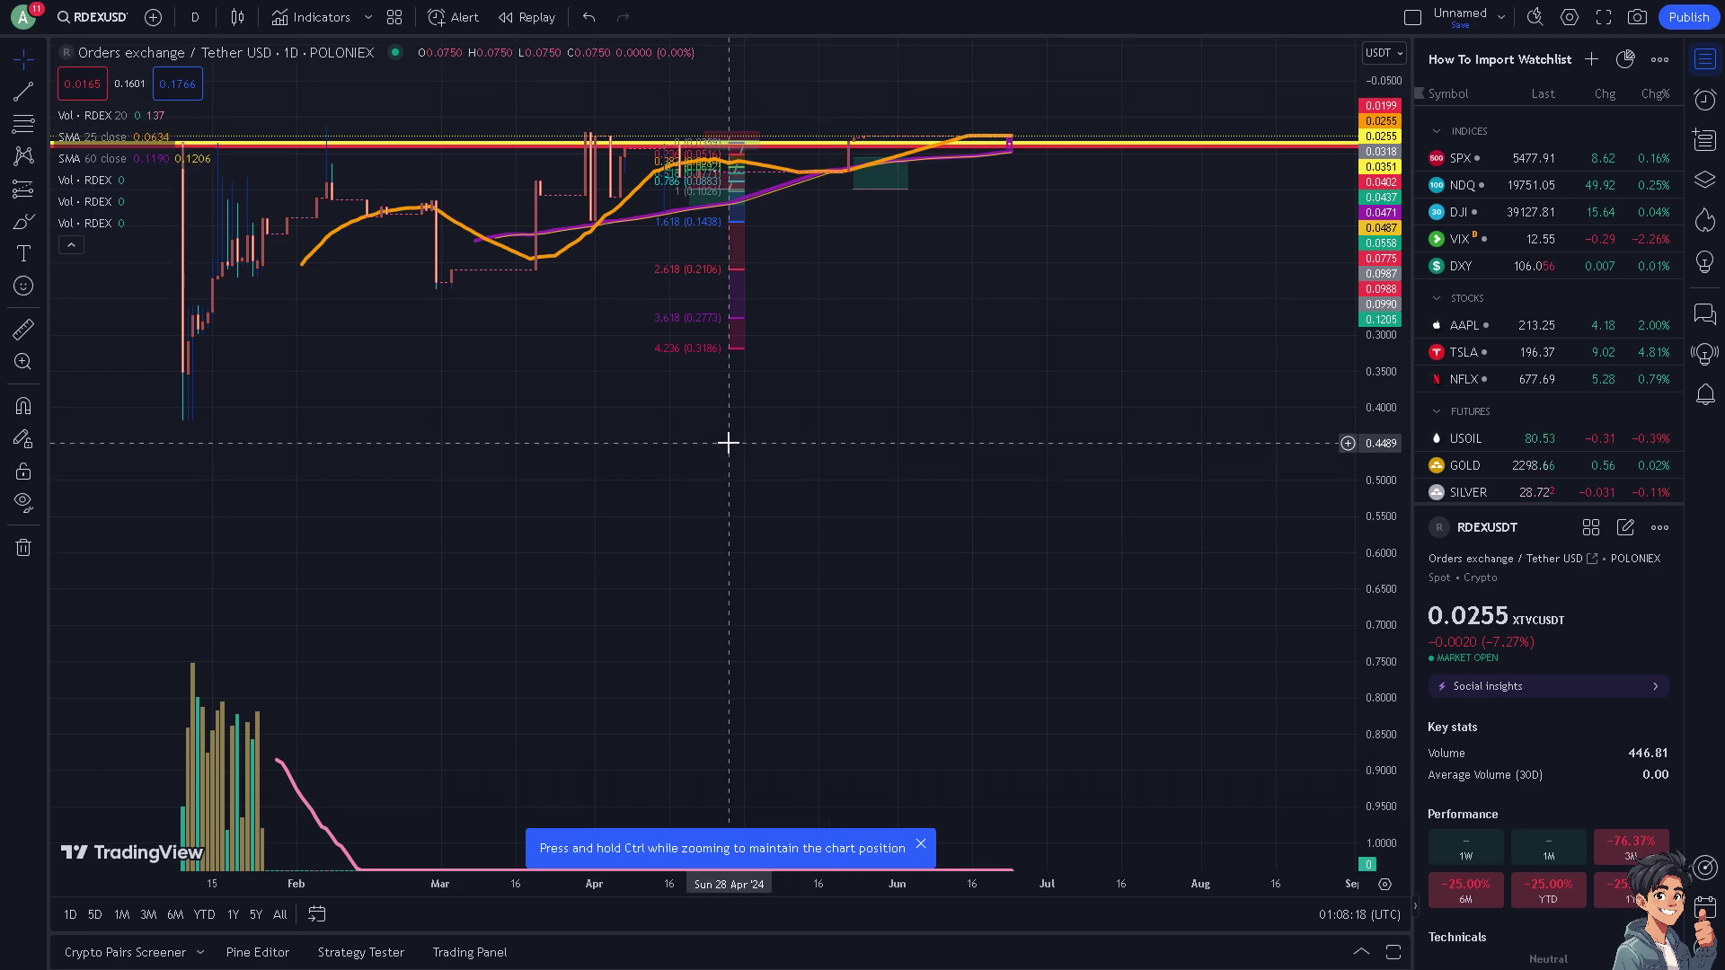
{"action": "key", "text": "alt+l"}
{"action": "key", "text": "alt+l"}
{"action": "key", "text": "alt+l"}
{"action": "key", "text": "alt+l"}
{"action": "key", "text": "alt+l"}
{"action": "key", "text": "alt+l"}
{"action": "key", "text": "alt+l"}
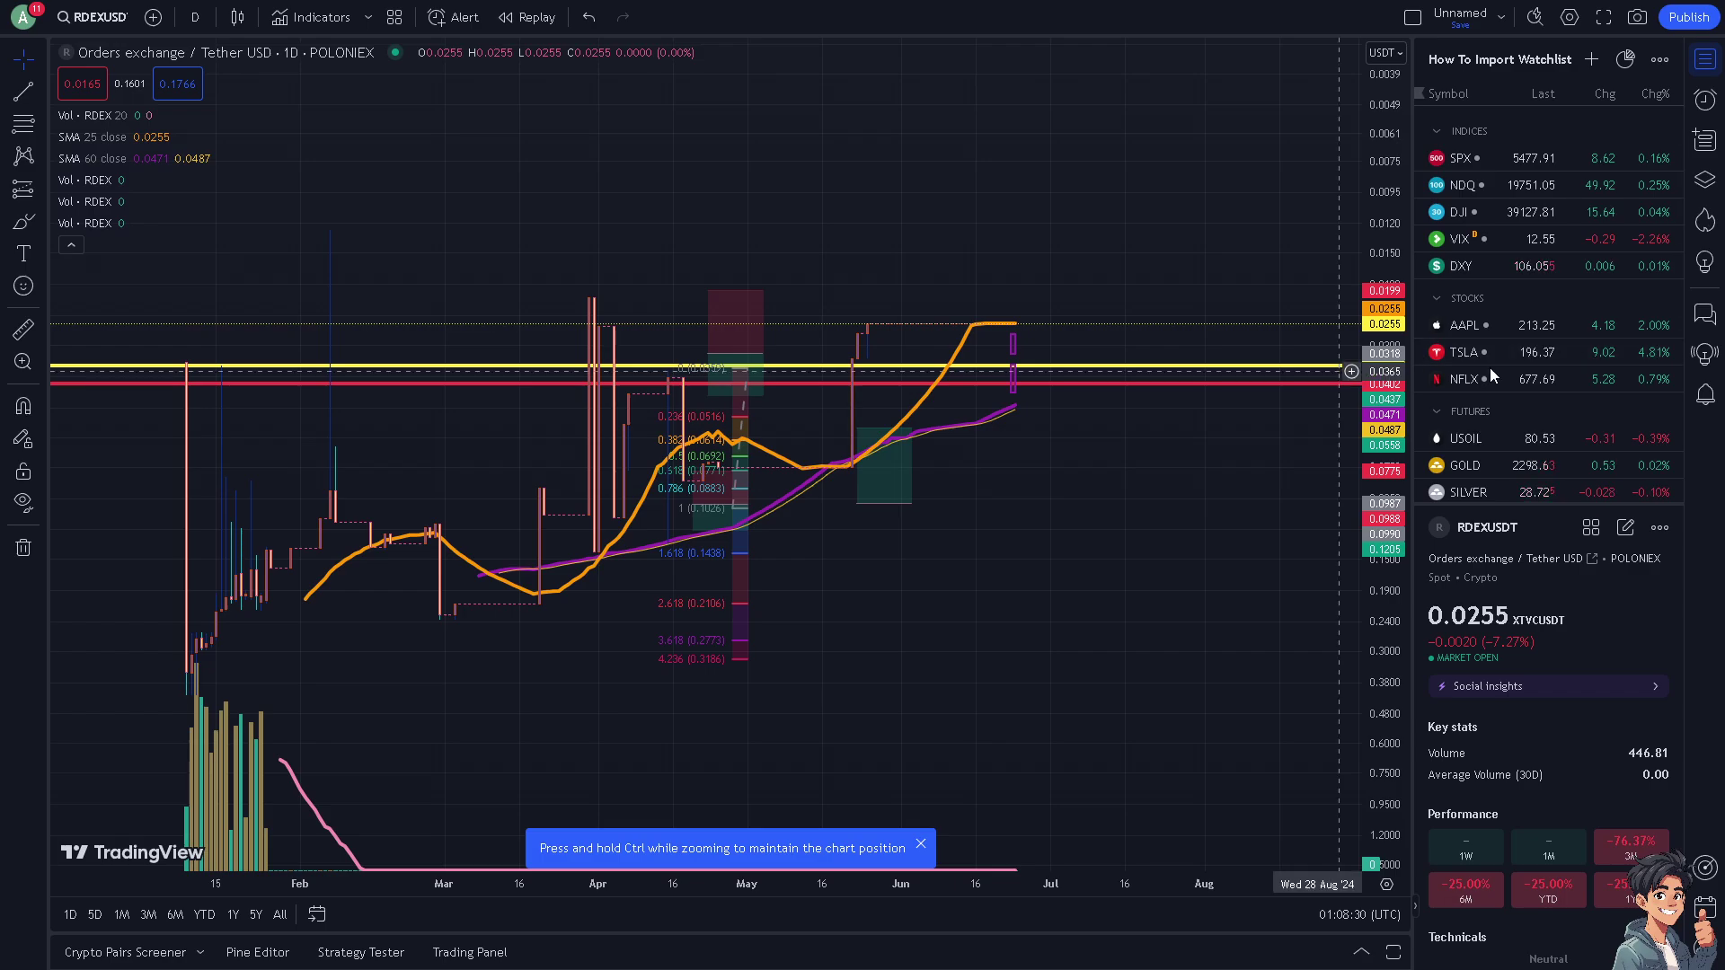
Step: Zoom in and drag the long-position setup later into mid–late June
{"action": "scroll", "coordinate": [727, 519], "scroll_direction": "up", "scroll_amount": 2}
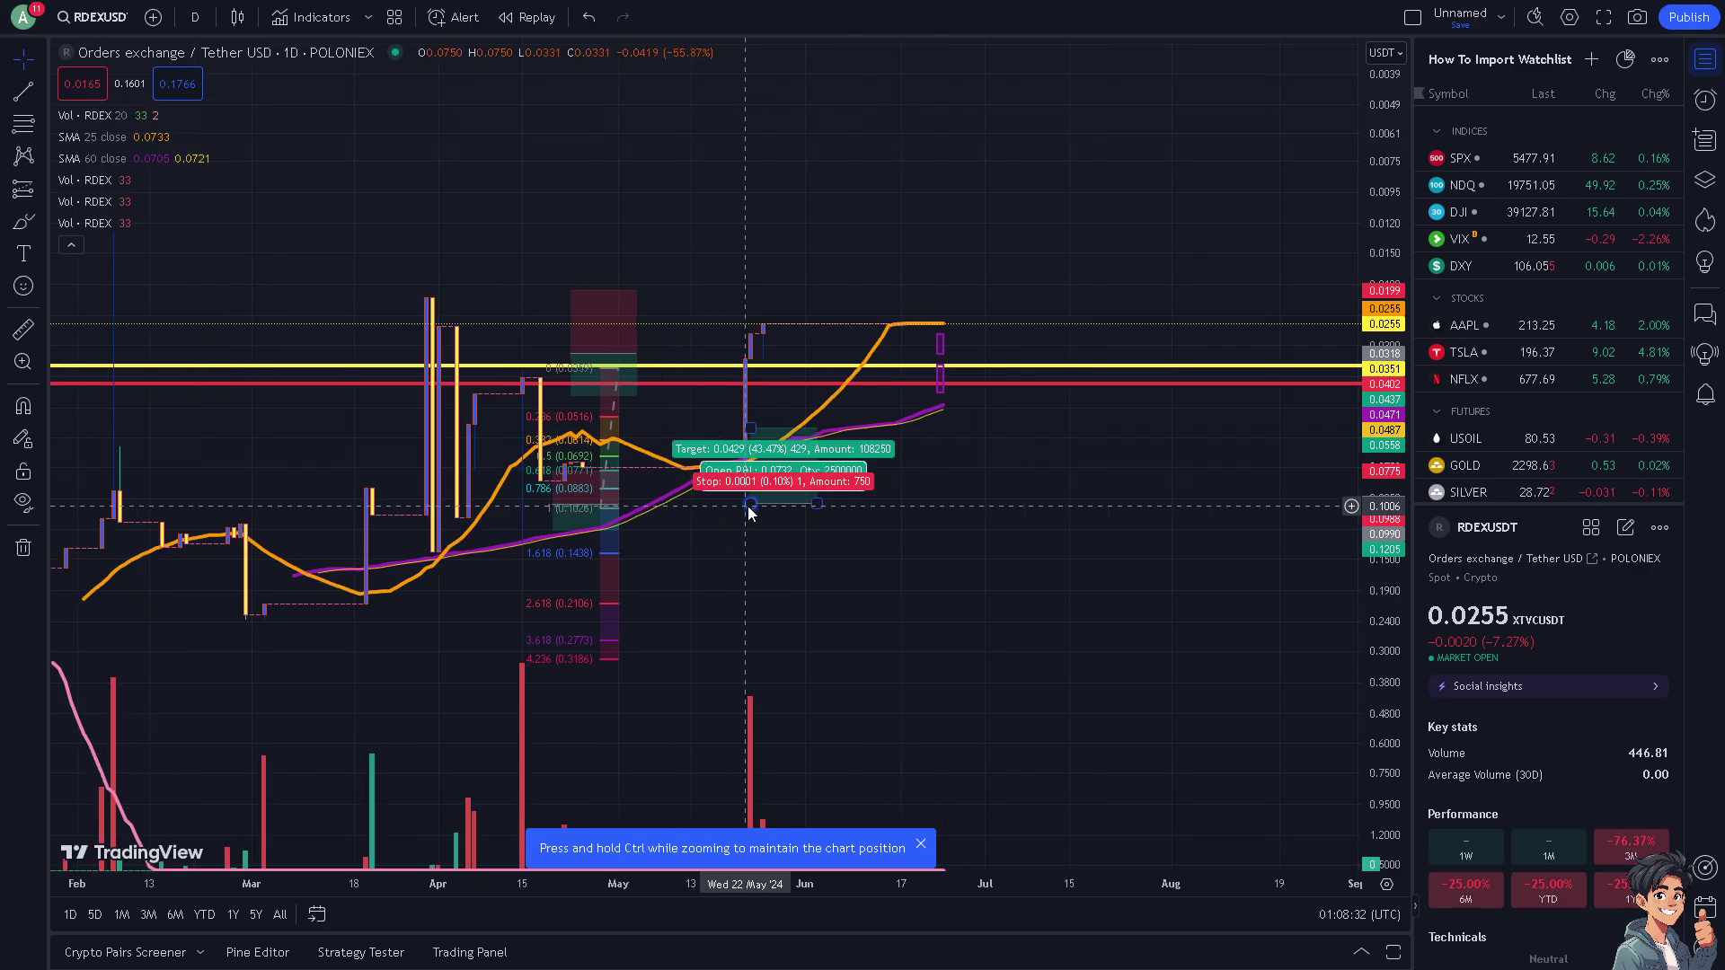
{"action": "scroll", "coordinate": [551, 512], "scroll_direction": "up", "scroll_amount": 3}
{"action": "left_click_drag", "start_coordinate": [431, 463], "coordinate": [674, 443]}
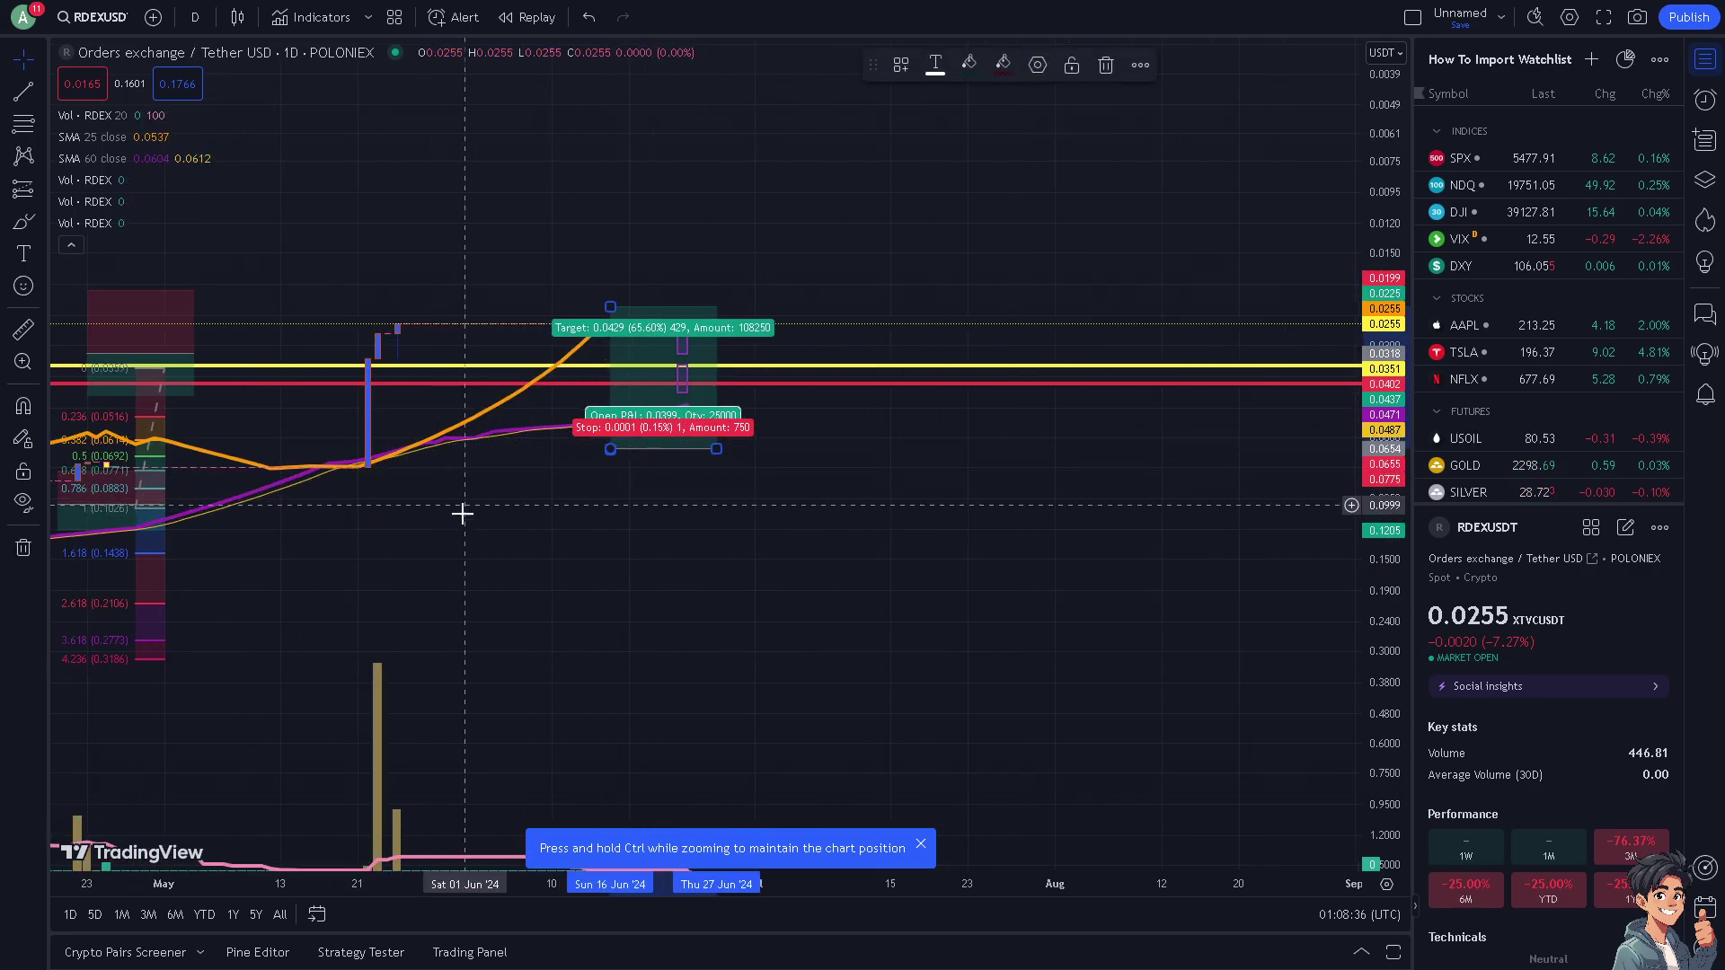
Step: Frame the chart on the May–June candles with the April Fibonacci levels beside the position
{"action": "left_click_drag", "start_coordinate": [308, 504], "coordinate": [467, 470]}
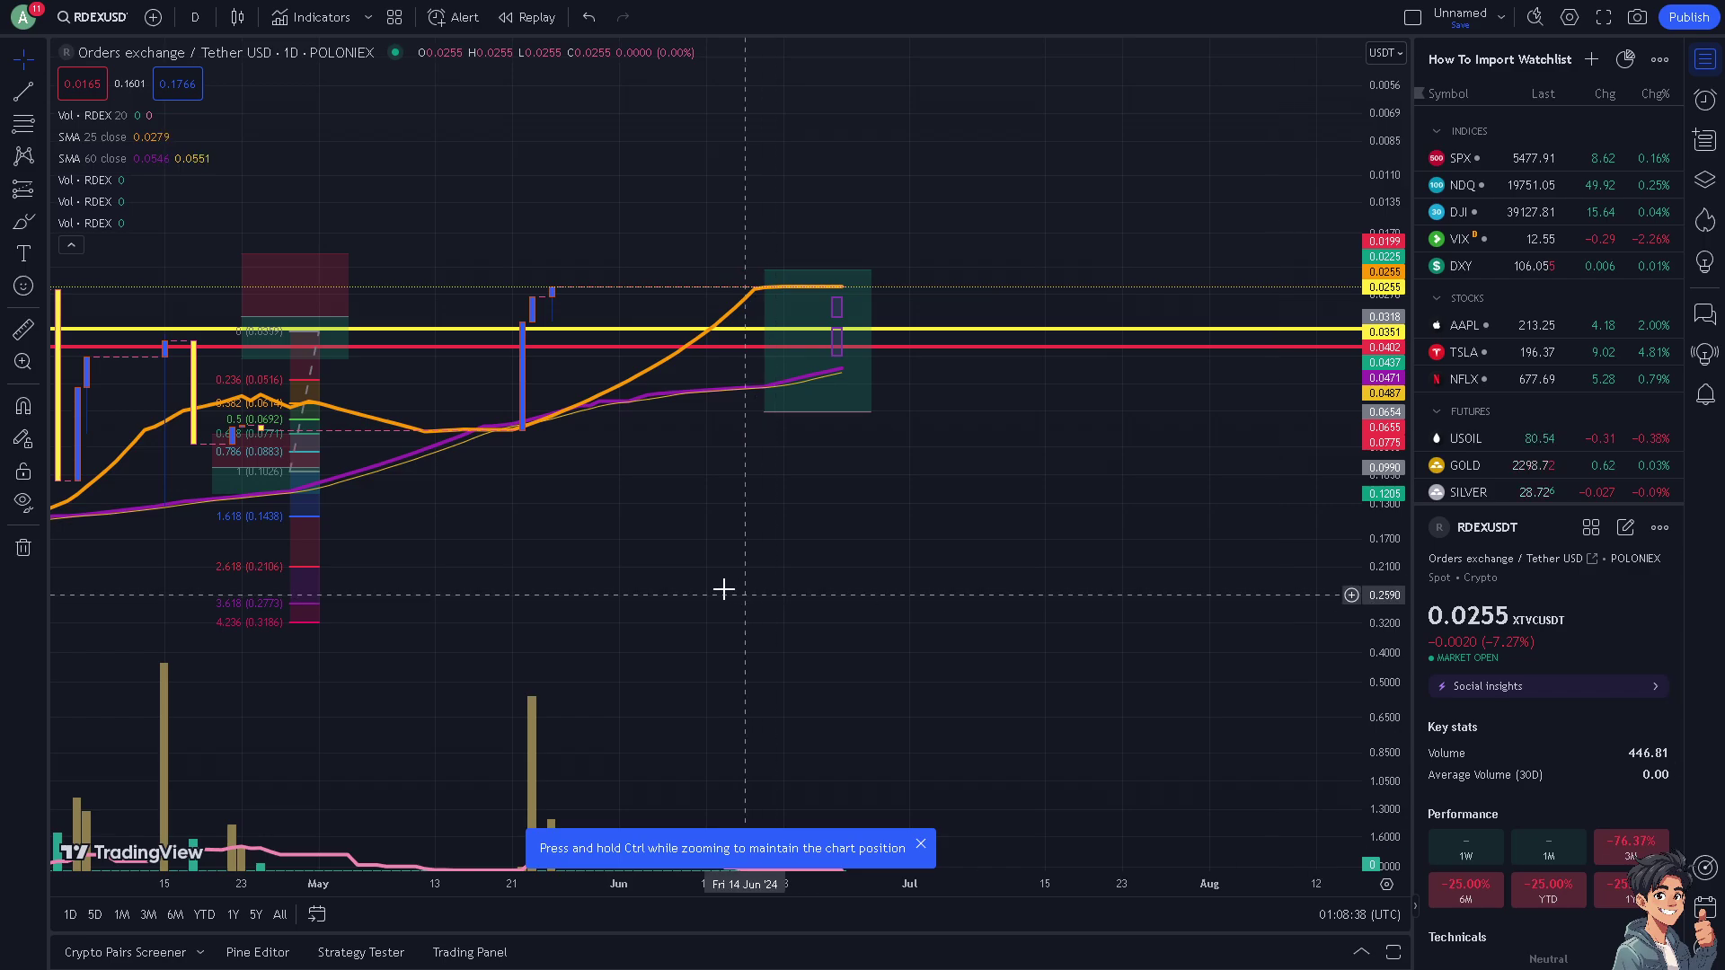
{"action": "scroll", "coordinate": [601, 539], "scroll_direction": "up", "scroll_amount": 3}
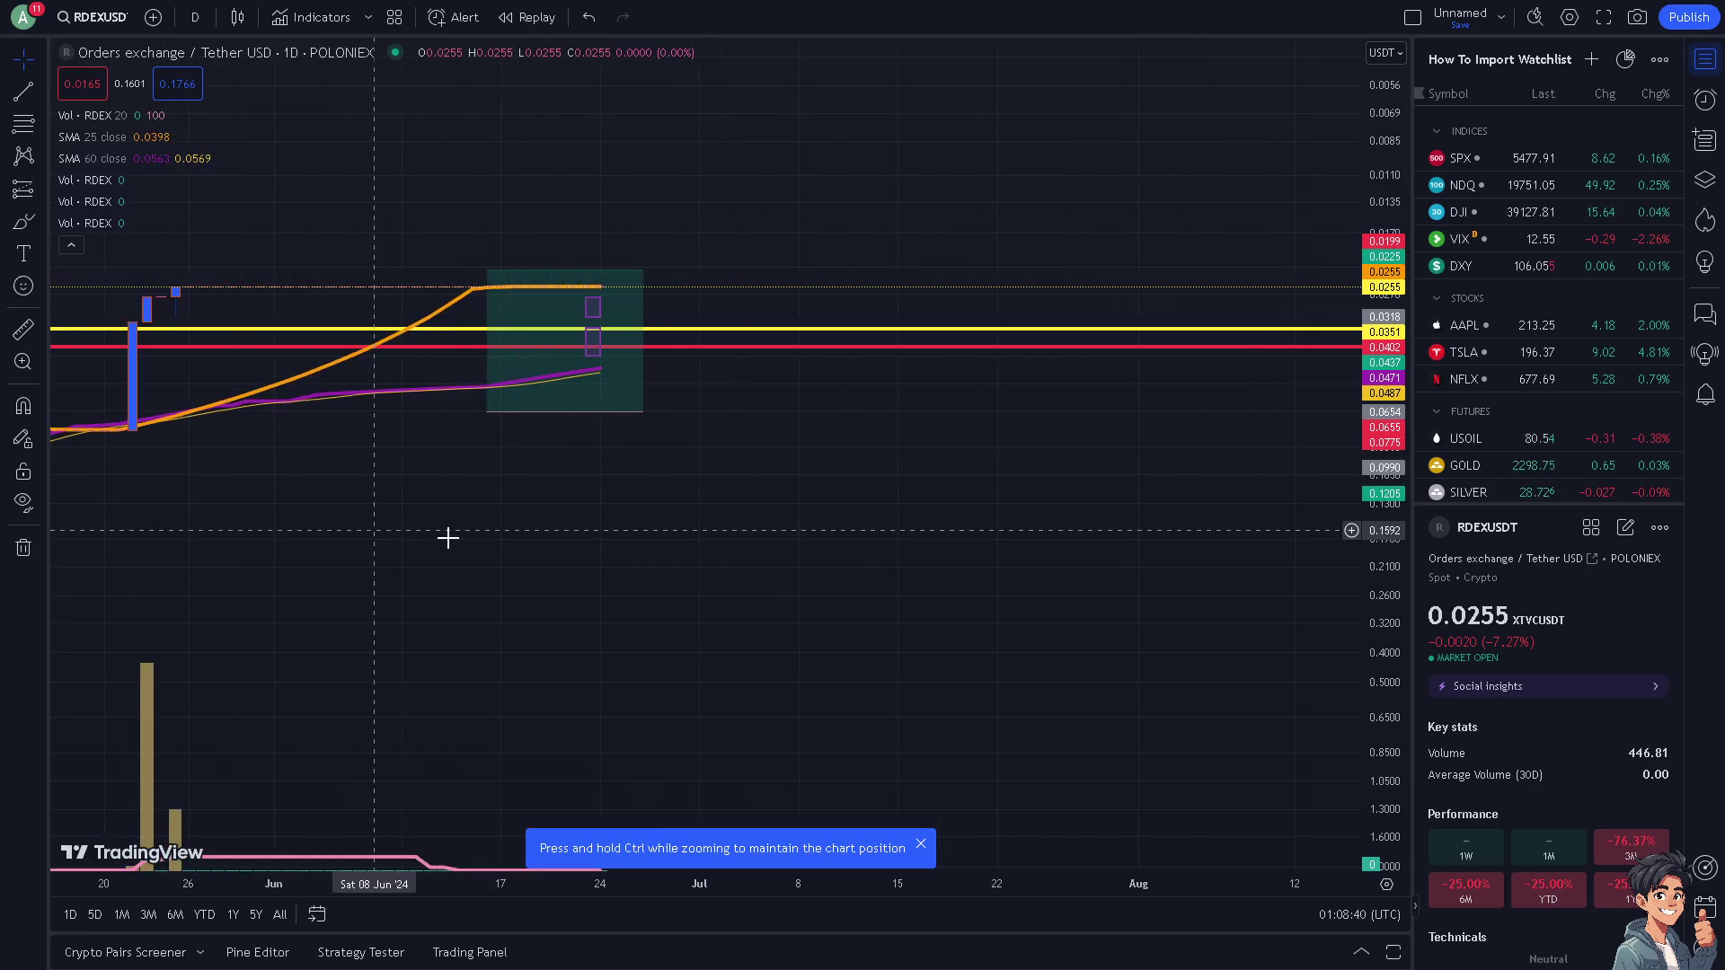
{"action": "left_click_drag", "start_coordinate": [450, 539], "coordinate": [877, 528]}
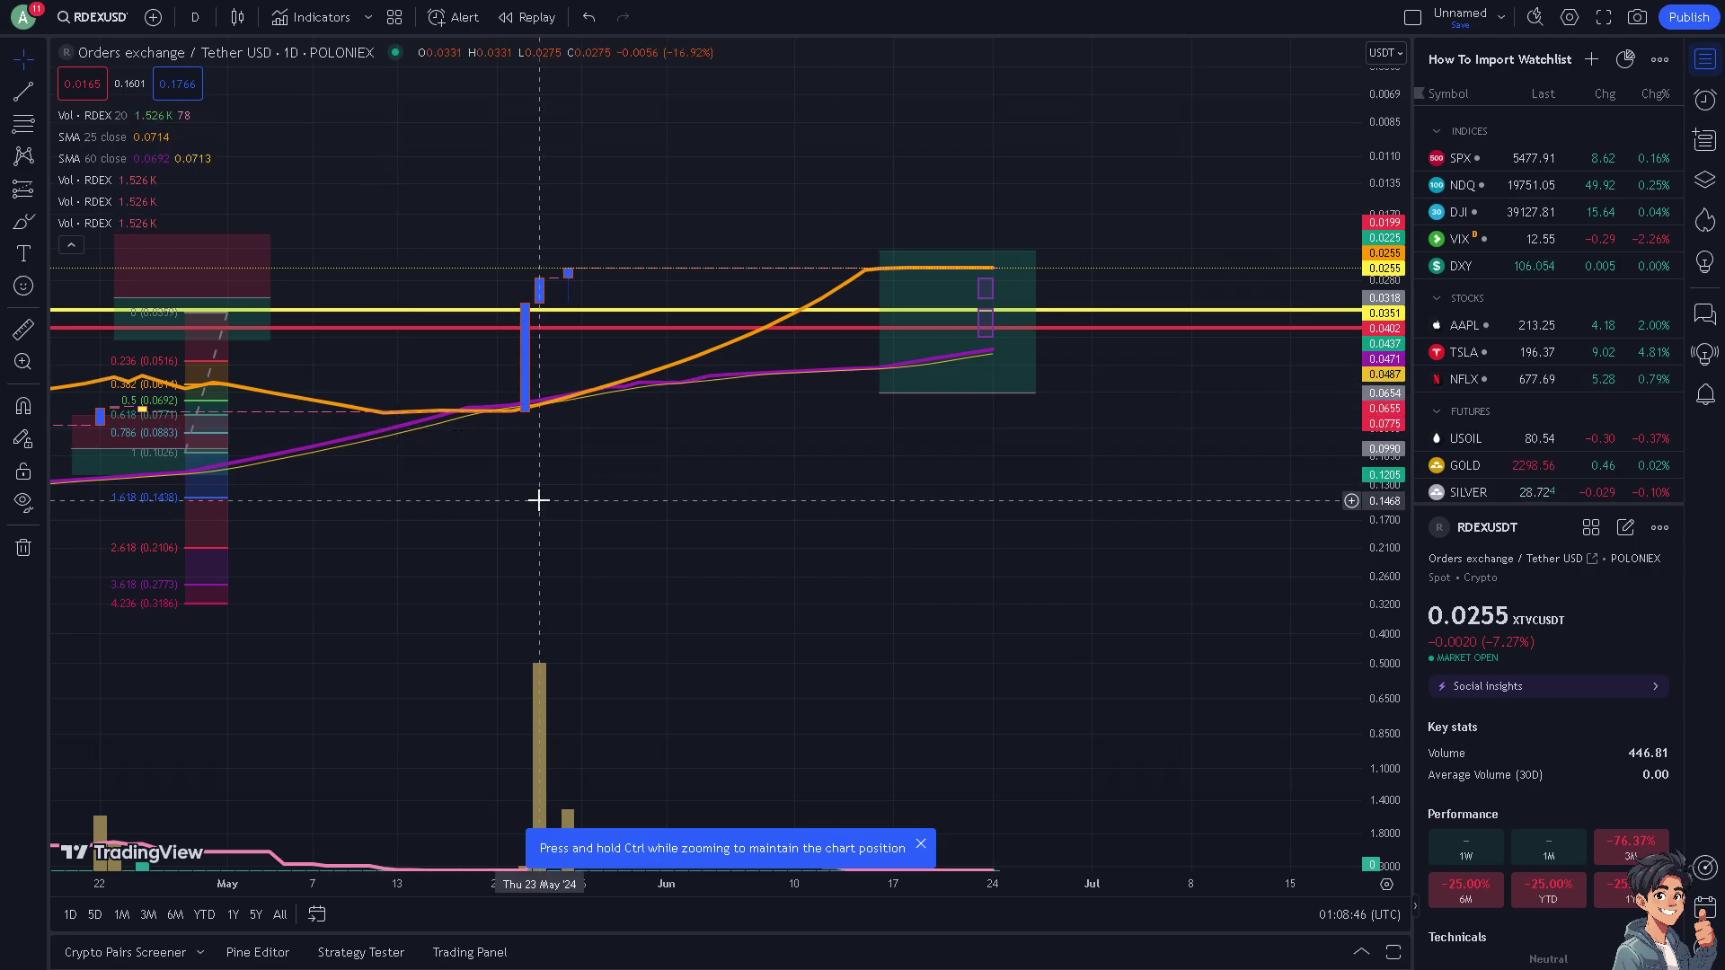
{"action": "left_click_drag", "start_coordinate": [283, 467], "coordinate": [628, 389]}
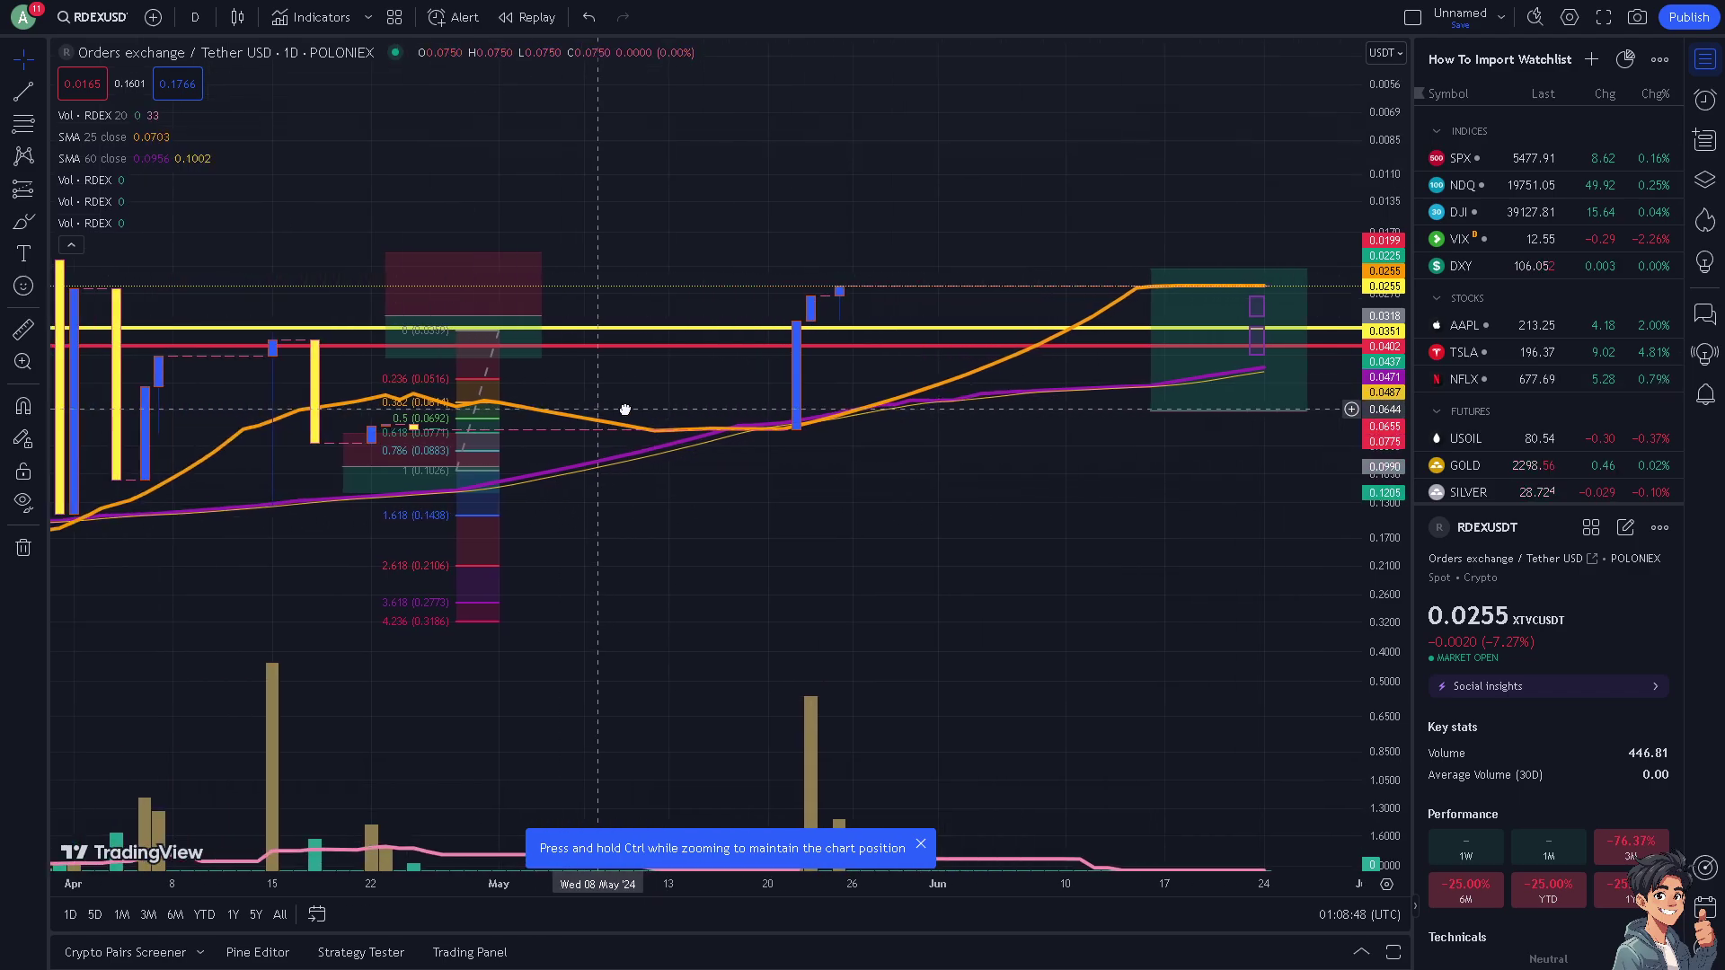
{"action": "scroll", "coordinate": [475, 460], "scroll_direction": "up", "scroll_amount": 1}
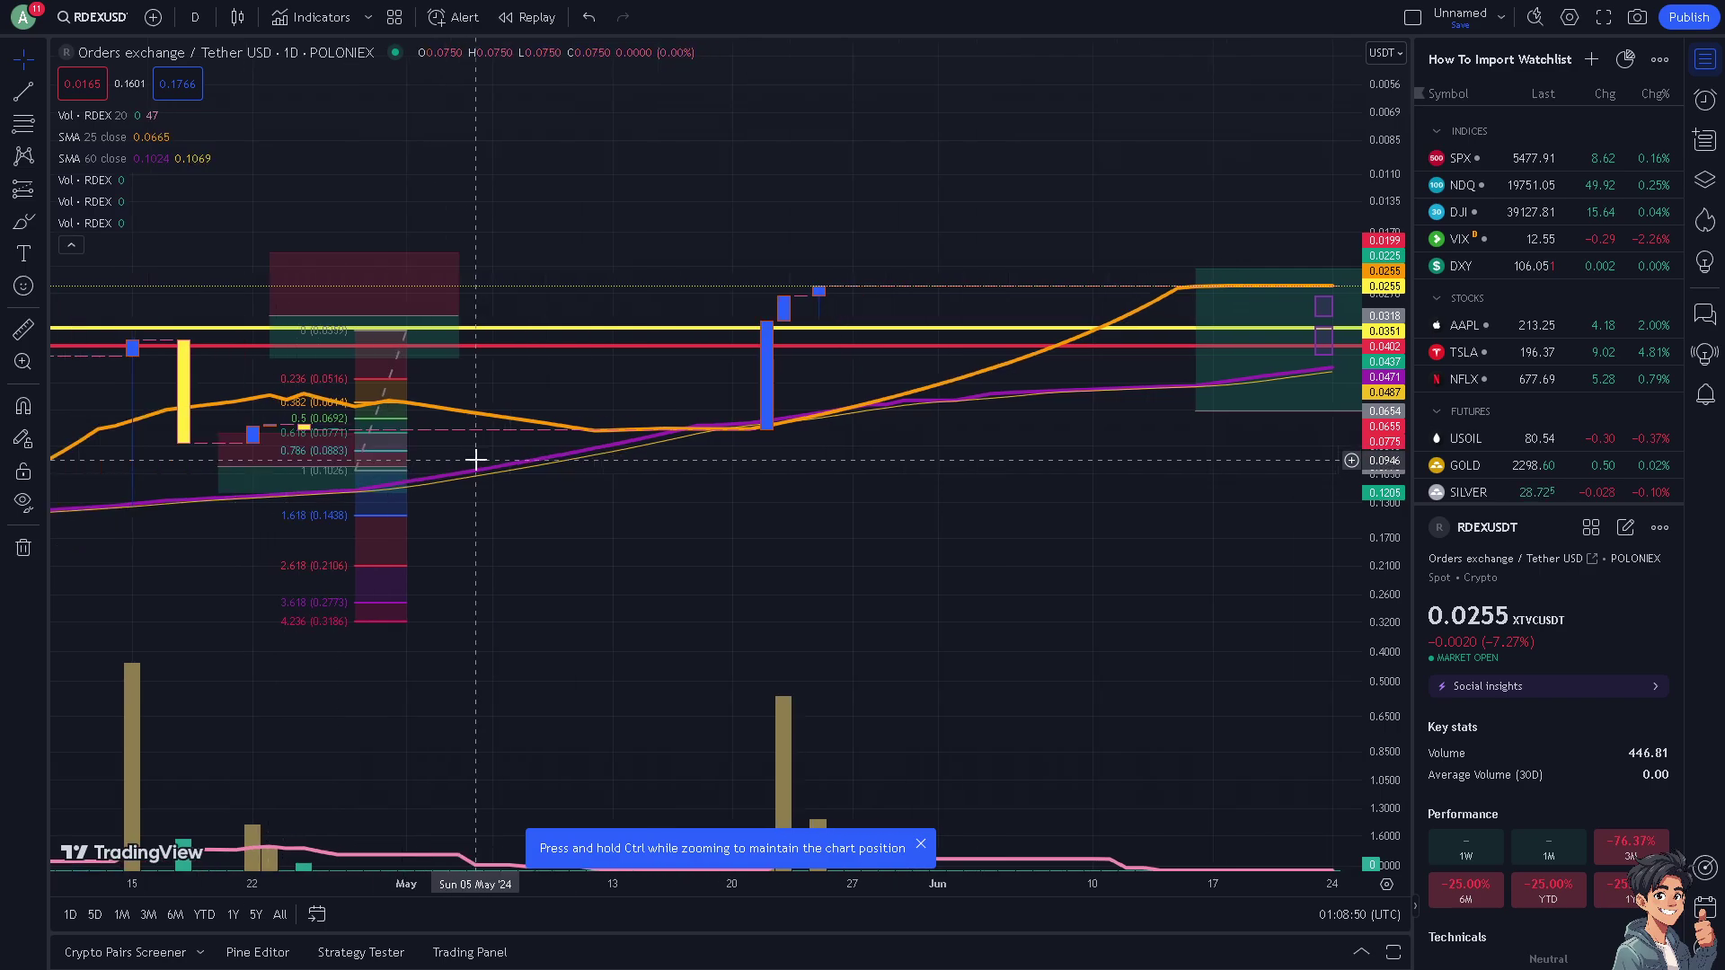
{"action": "scroll", "coordinate": [475, 460], "scroll_direction": "up", "scroll_amount": 2}
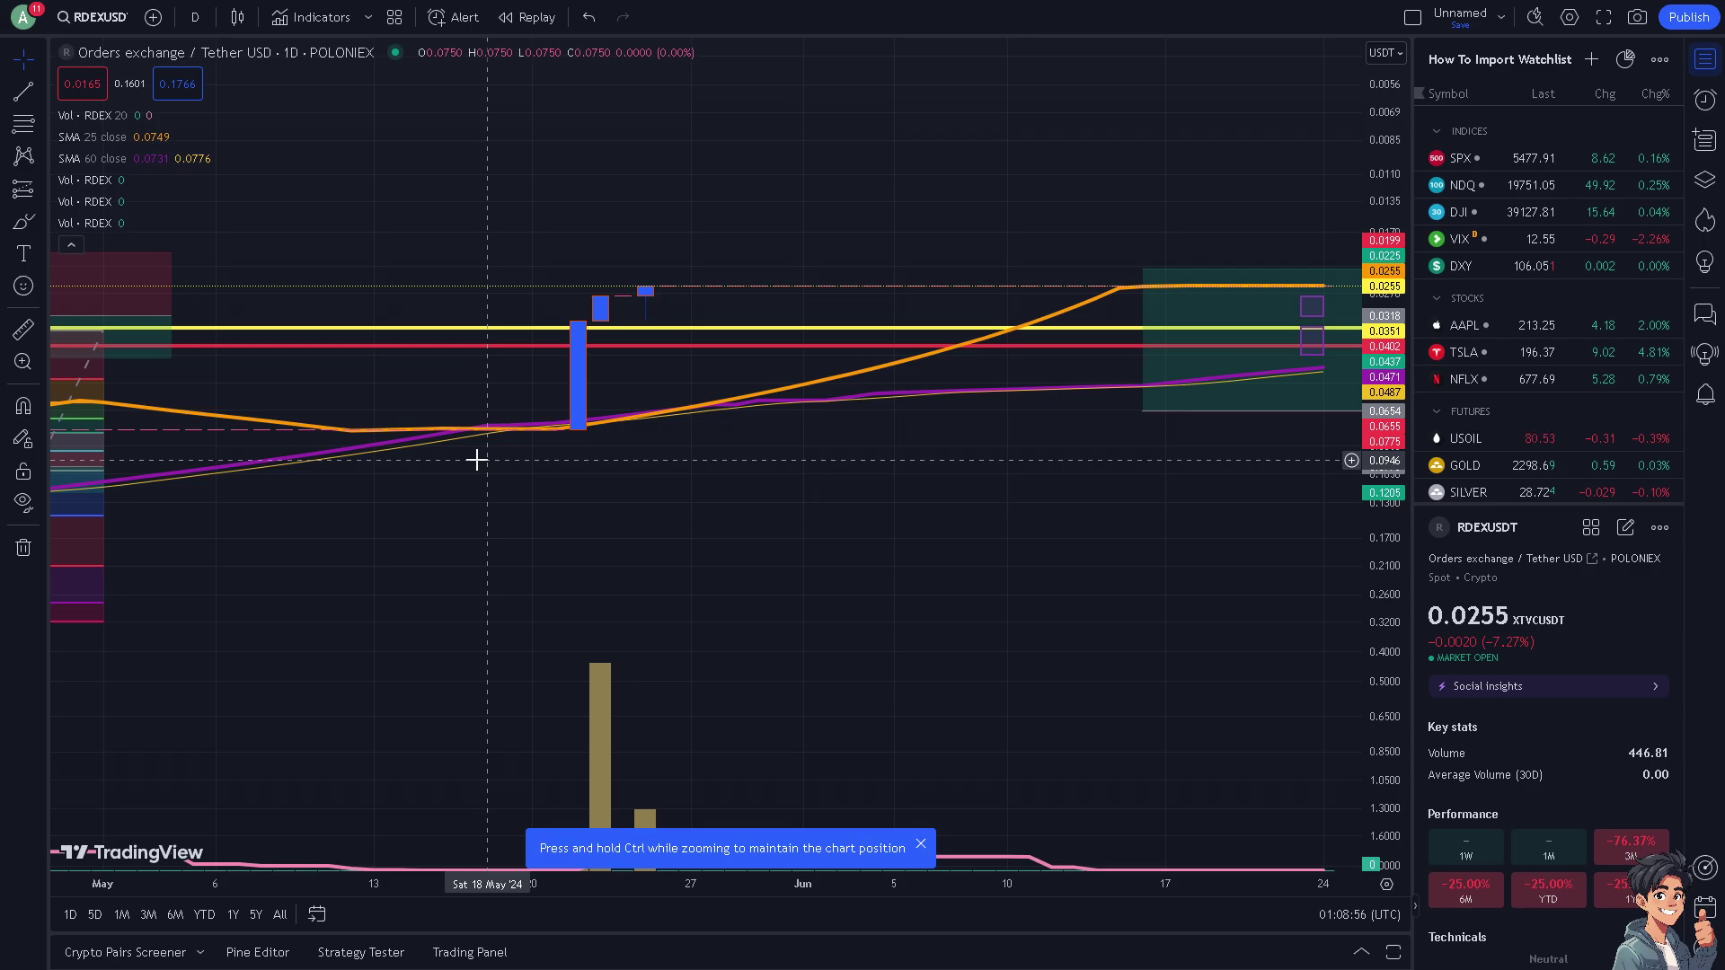
{"action": "scroll", "coordinate": [476, 460], "scroll_direction": "down", "scroll_amount": 3}
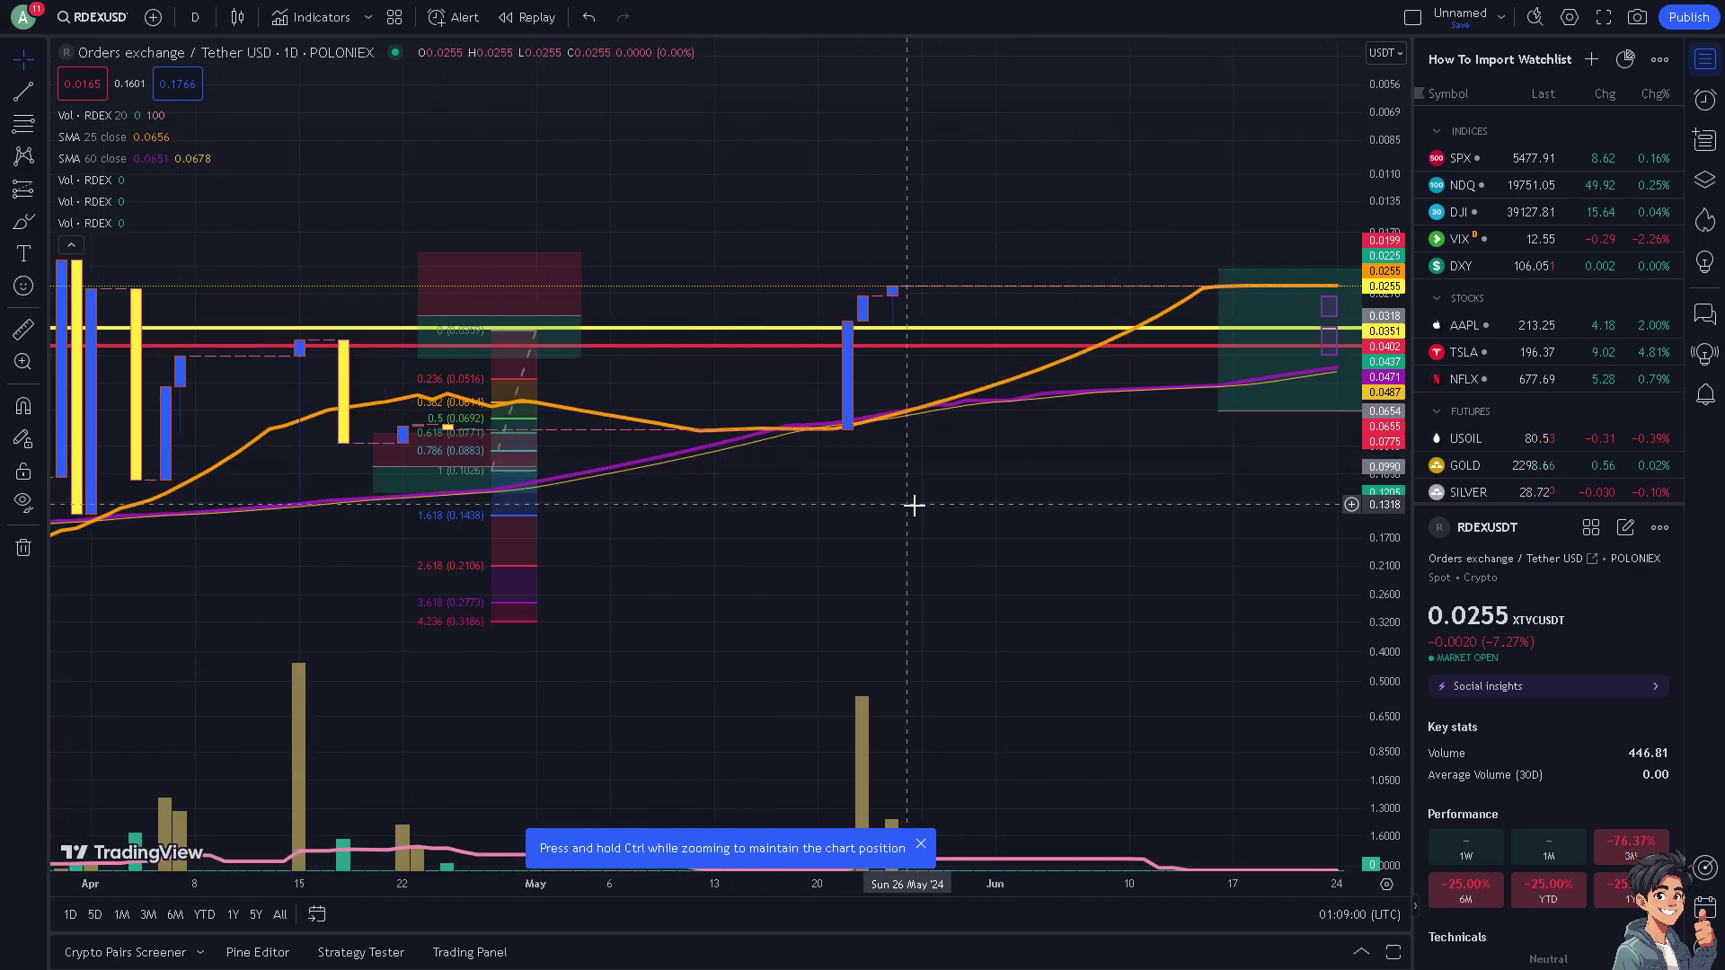
{"action": "left_click_drag", "start_coordinate": [875, 512], "coordinate": [528, 558]}
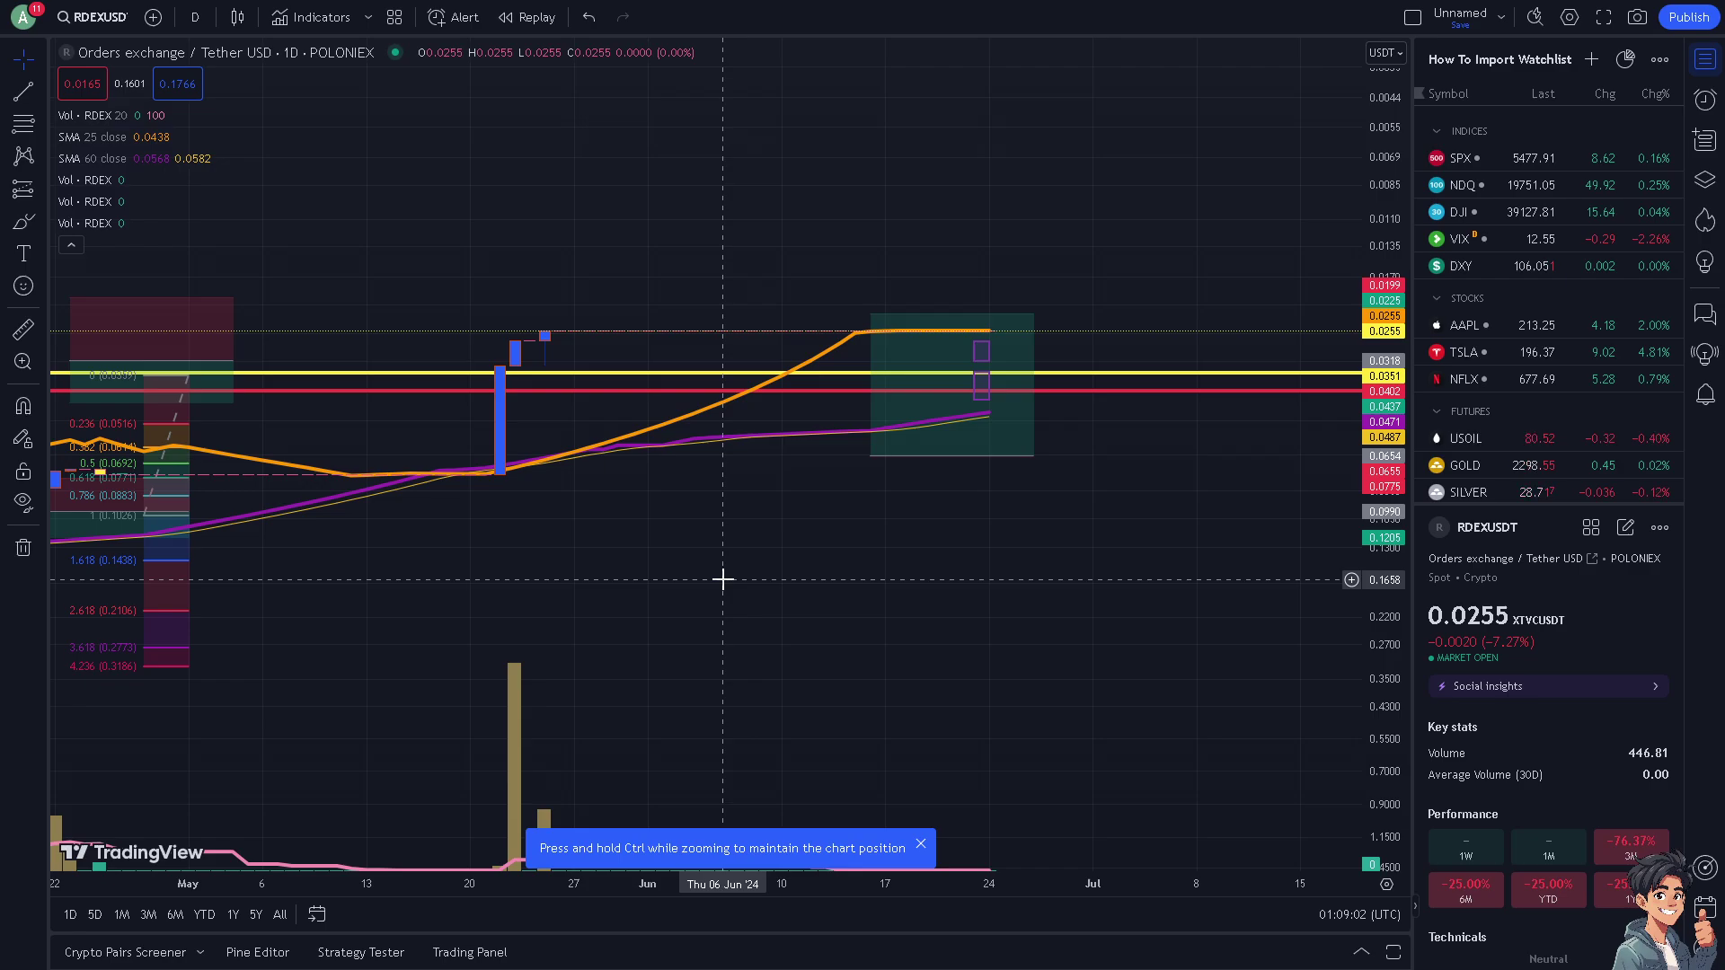
Step: Zoom out and auto-fit the price scale to the visible candles
{"action": "scroll", "coordinate": [687, 470], "scroll_direction": "down", "scroll_amount": 2}
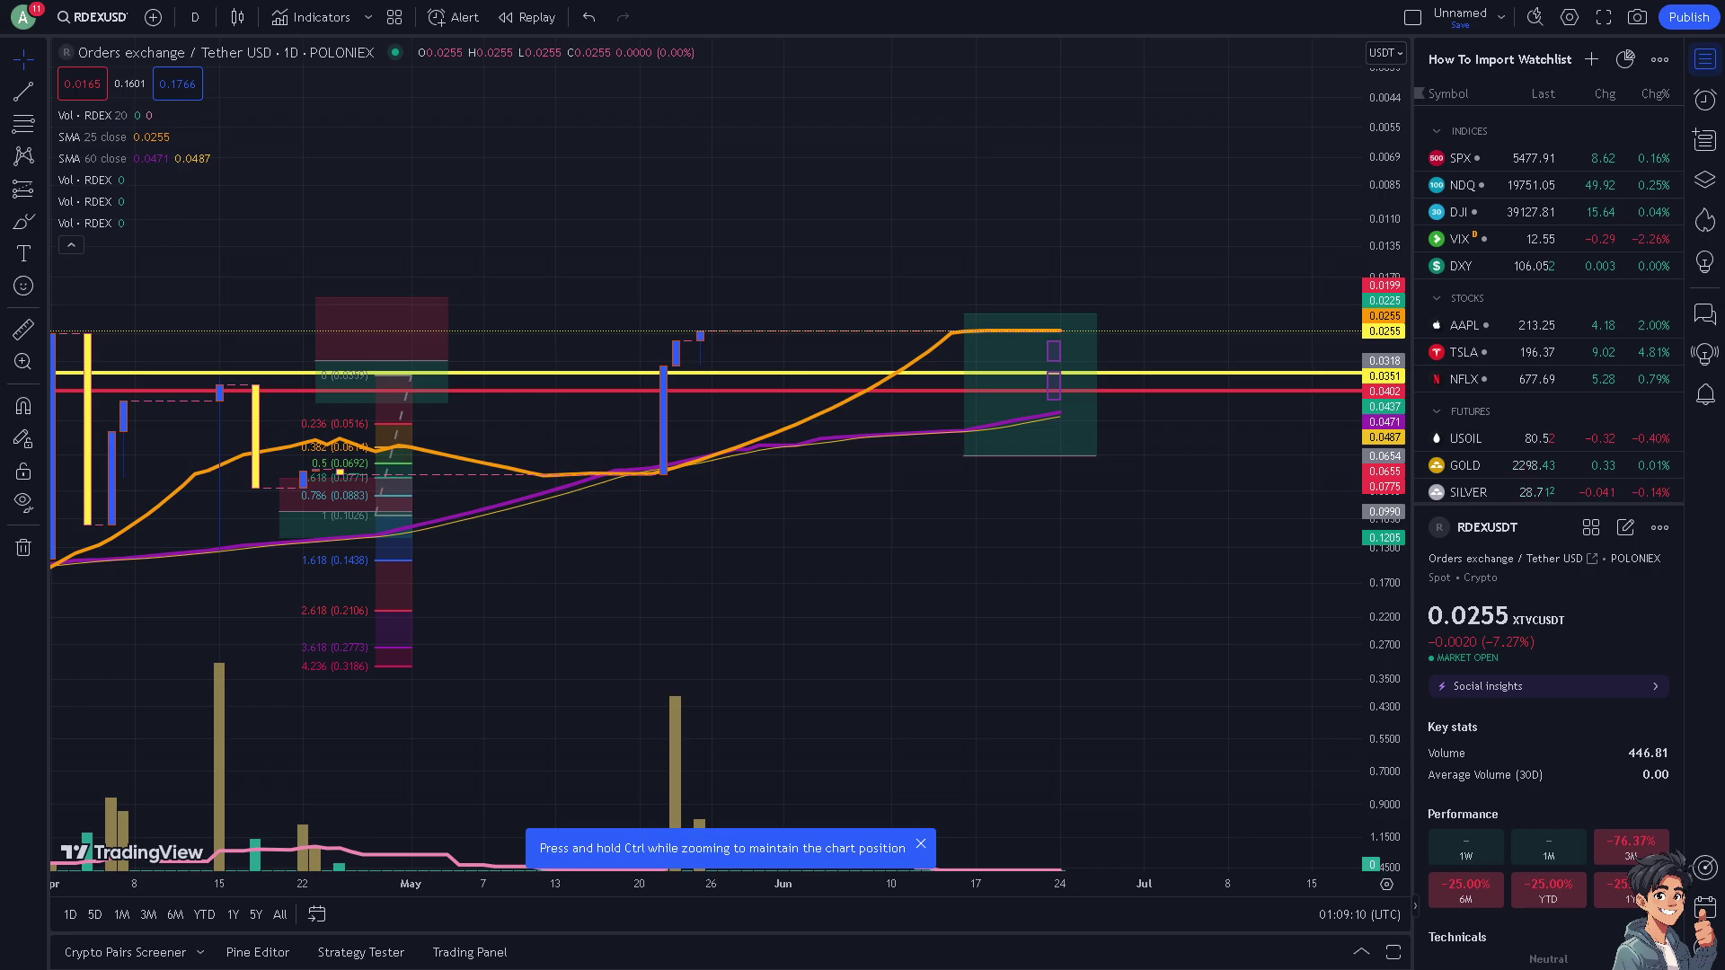
{"action": "scroll", "coordinate": [1357, 834], "scroll_direction": "down", "scroll_amount": 2}
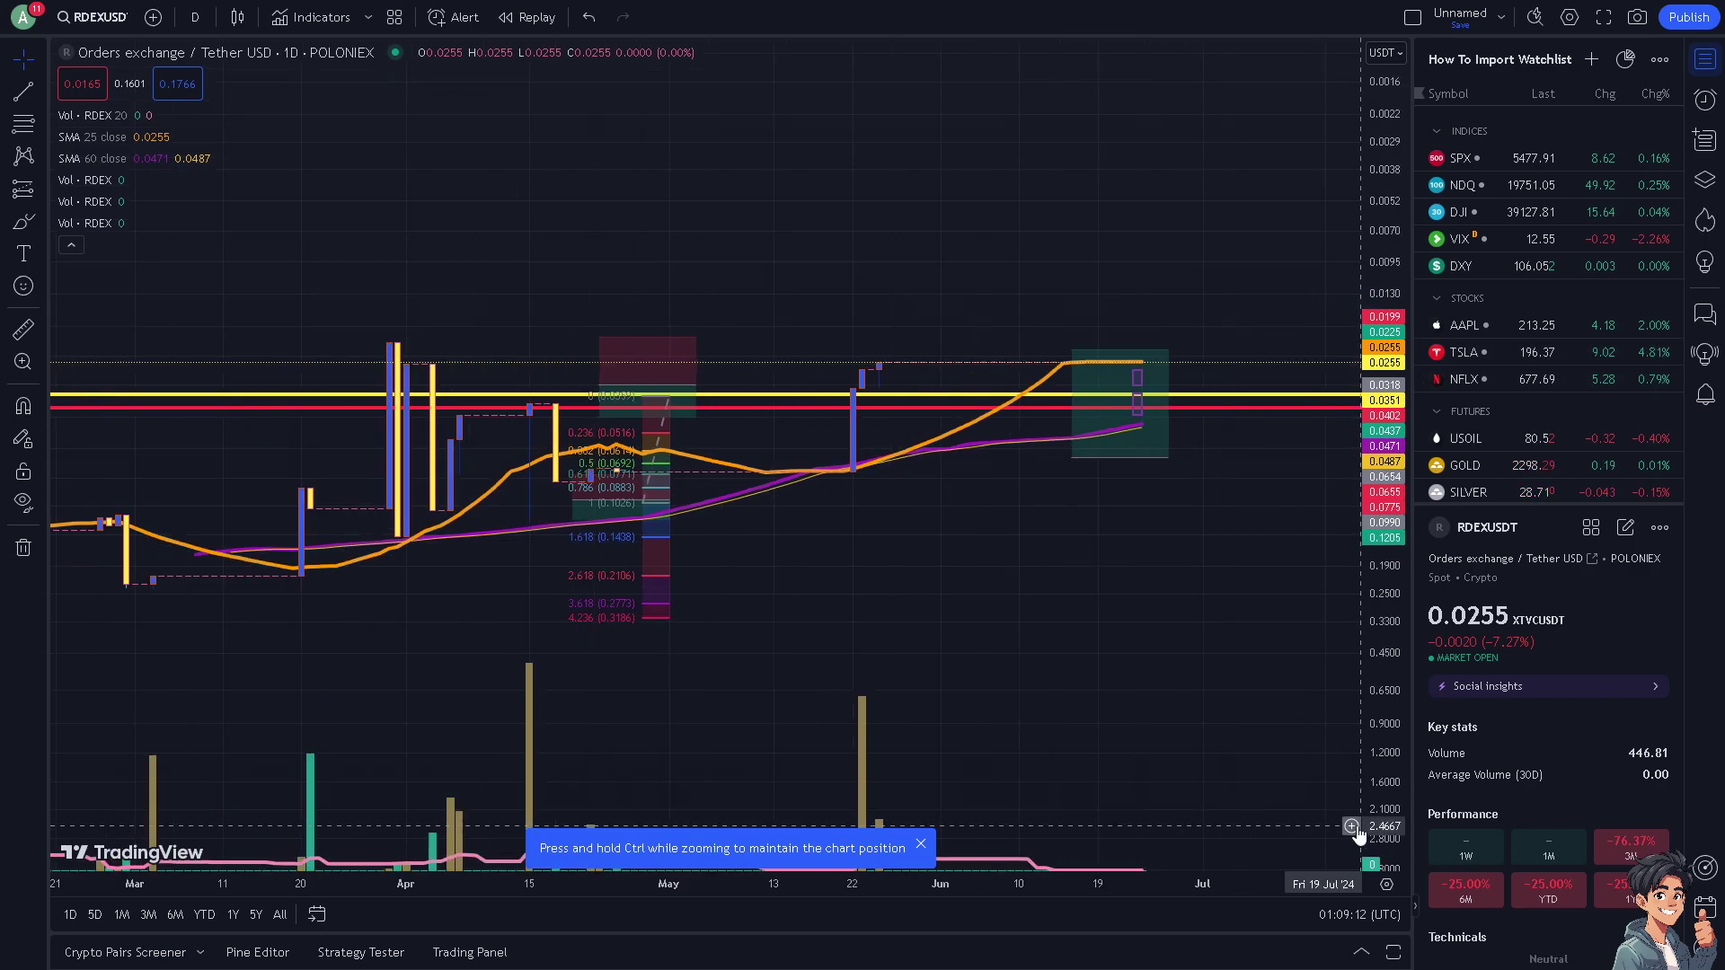
{"action": "scroll", "coordinate": [1356, 836], "scroll_direction": "down", "scroll_amount": 3}
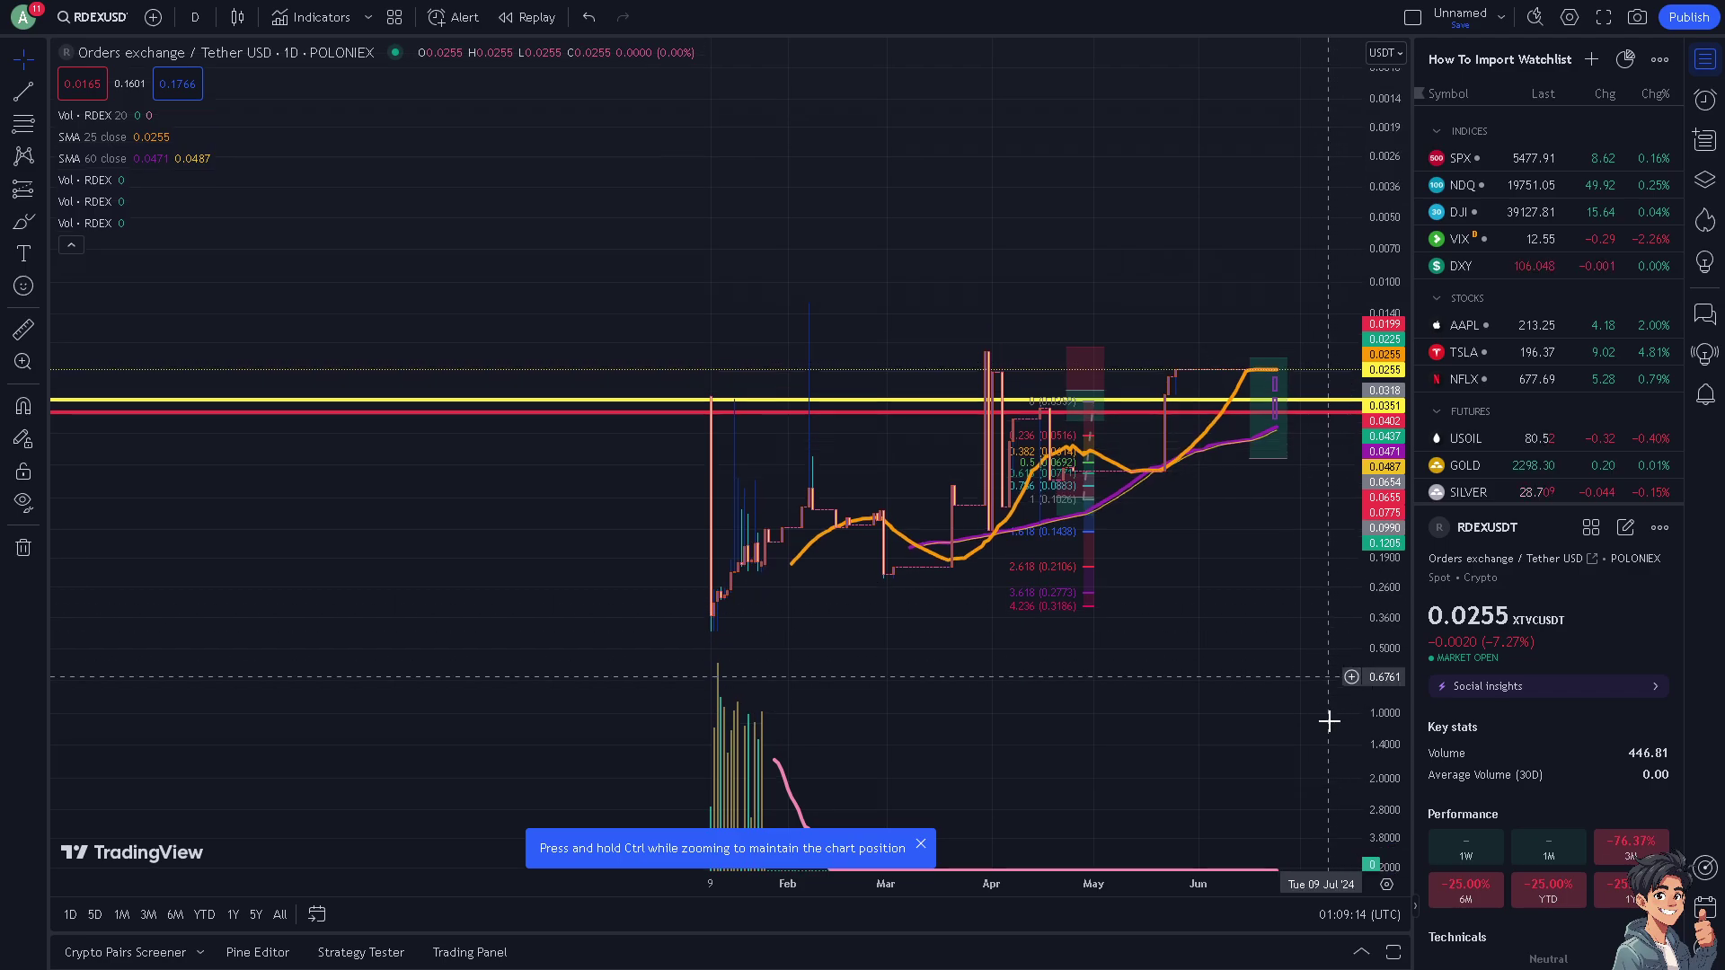
{"action": "scroll", "coordinate": [1347, 790], "scroll_direction": "down", "scroll_amount": 2}
{"action": "left_click", "coordinate": [1376, 859]}
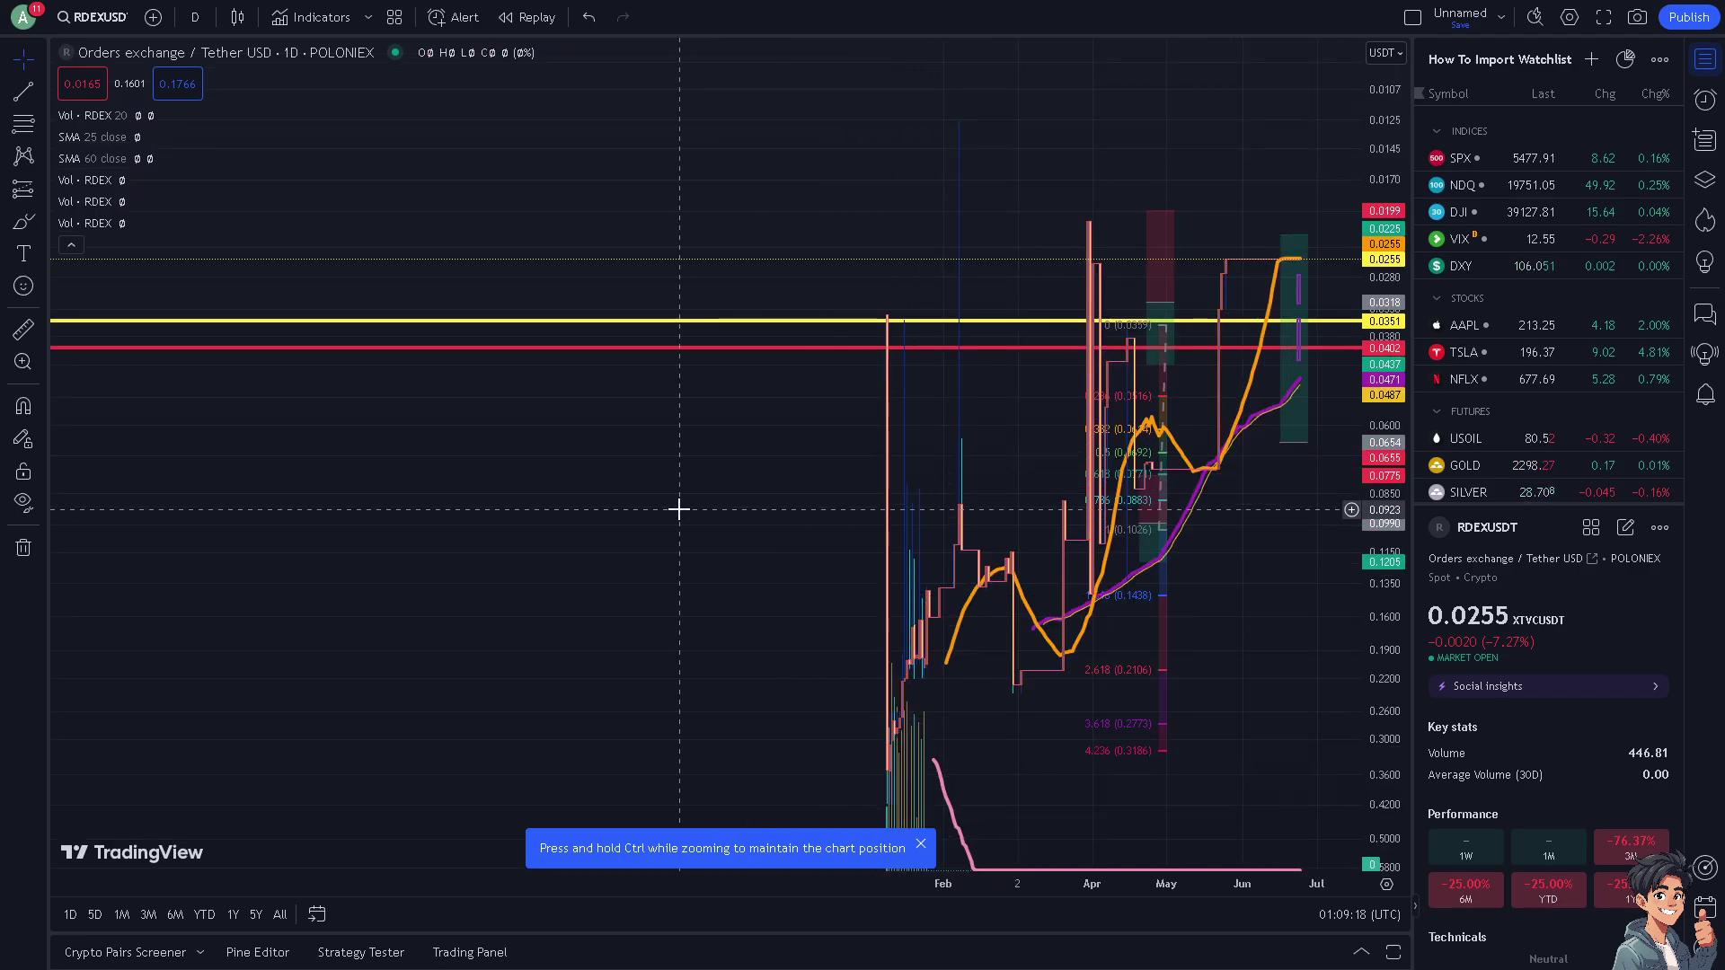
Step: Zoom in on the late-June long-position box with the SMAs running into it
{"action": "scroll", "coordinate": [1347, 812], "scroll_direction": "down", "scroll_amount": 3}
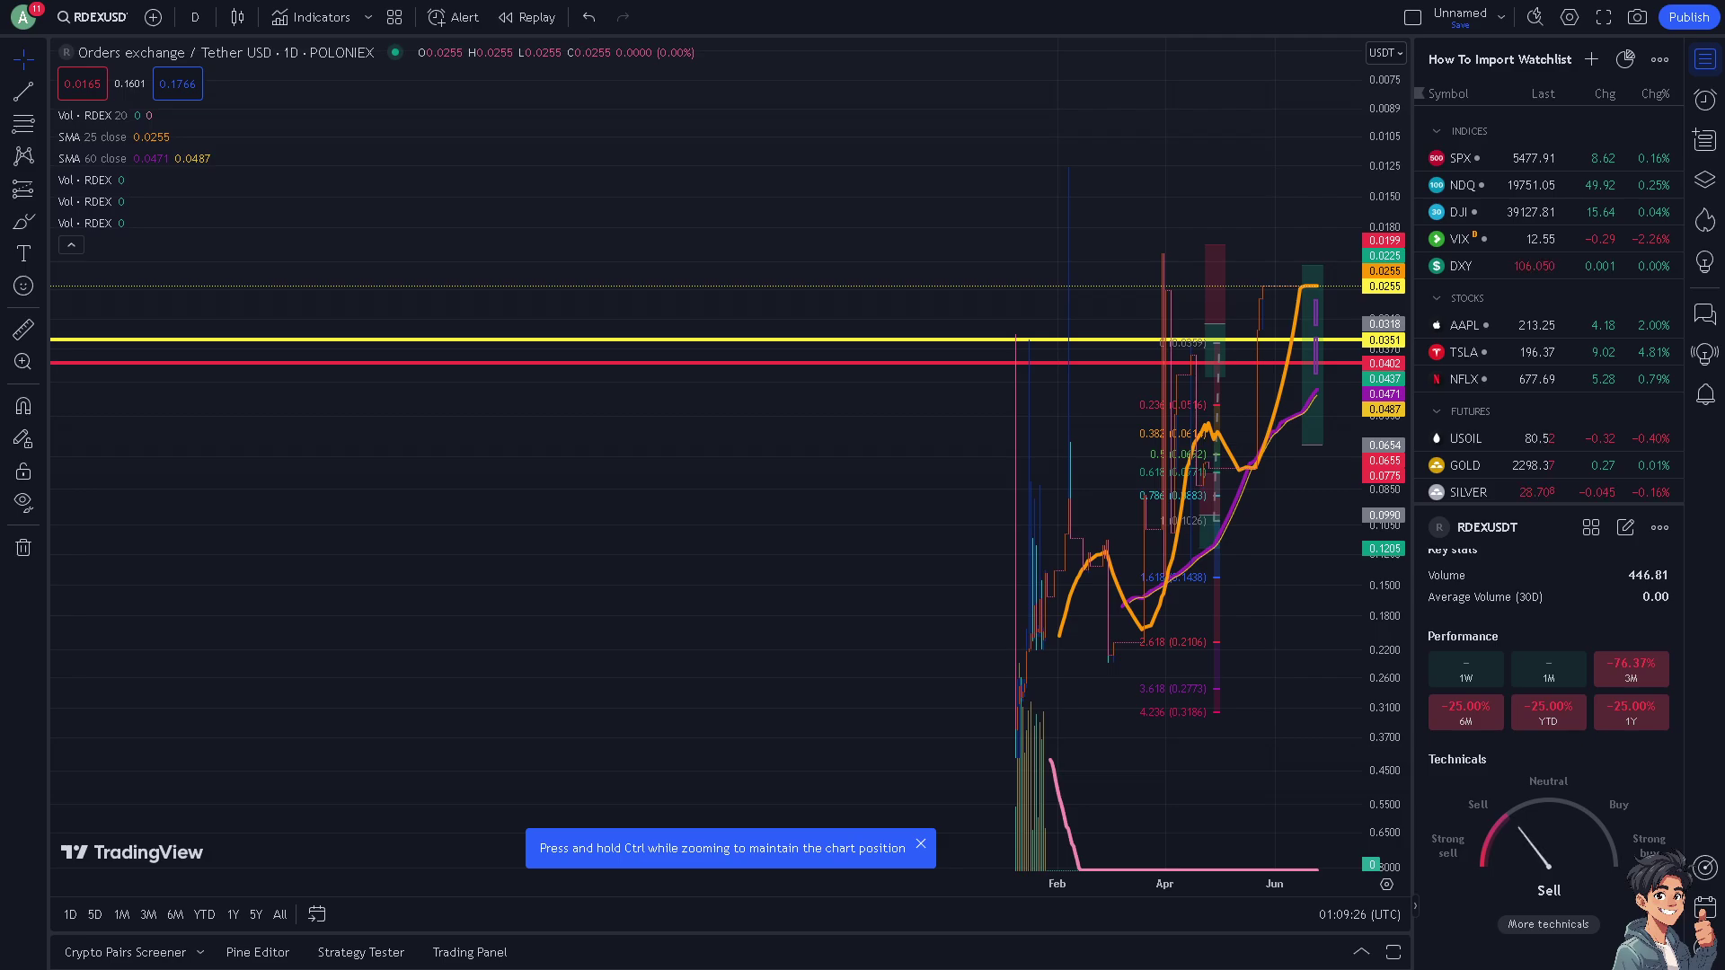
{"action": "scroll", "coordinate": [415, 423], "scroll_direction": "up", "scroll_amount": 2}
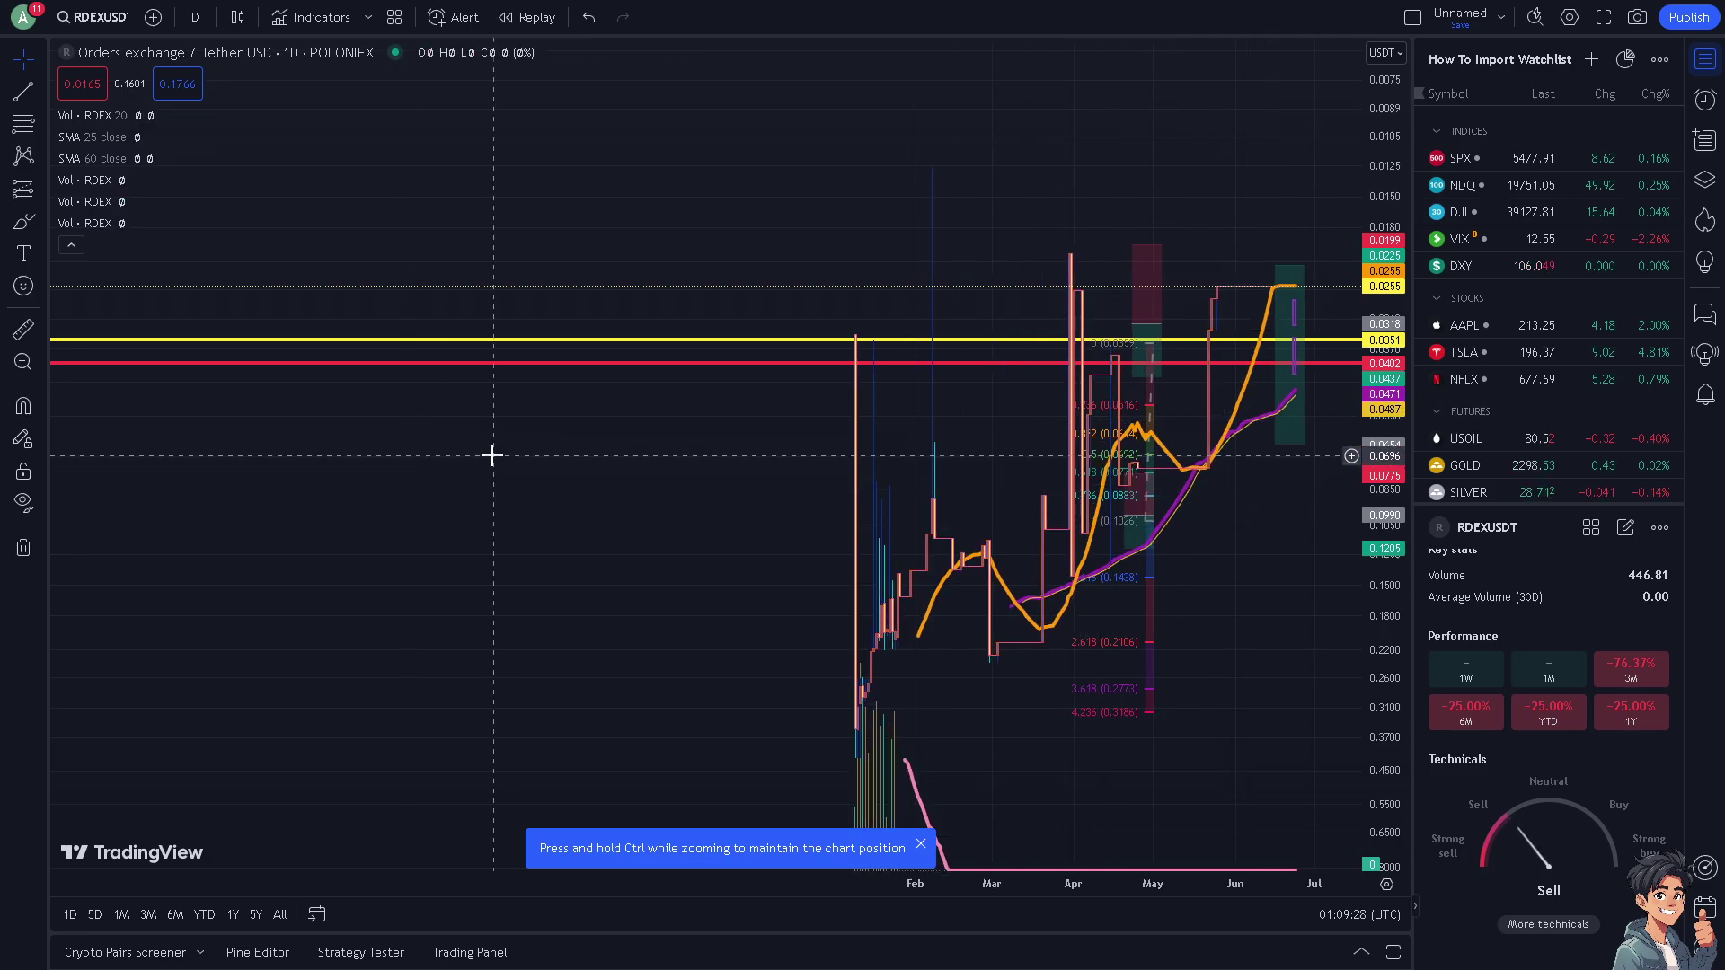
{"action": "scroll", "coordinate": [589, 470], "scroll_direction": "up", "scroll_amount": 5}
{"action": "scroll", "coordinate": [662, 492], "scroll_direction": "up", "scroll_amount": 5}
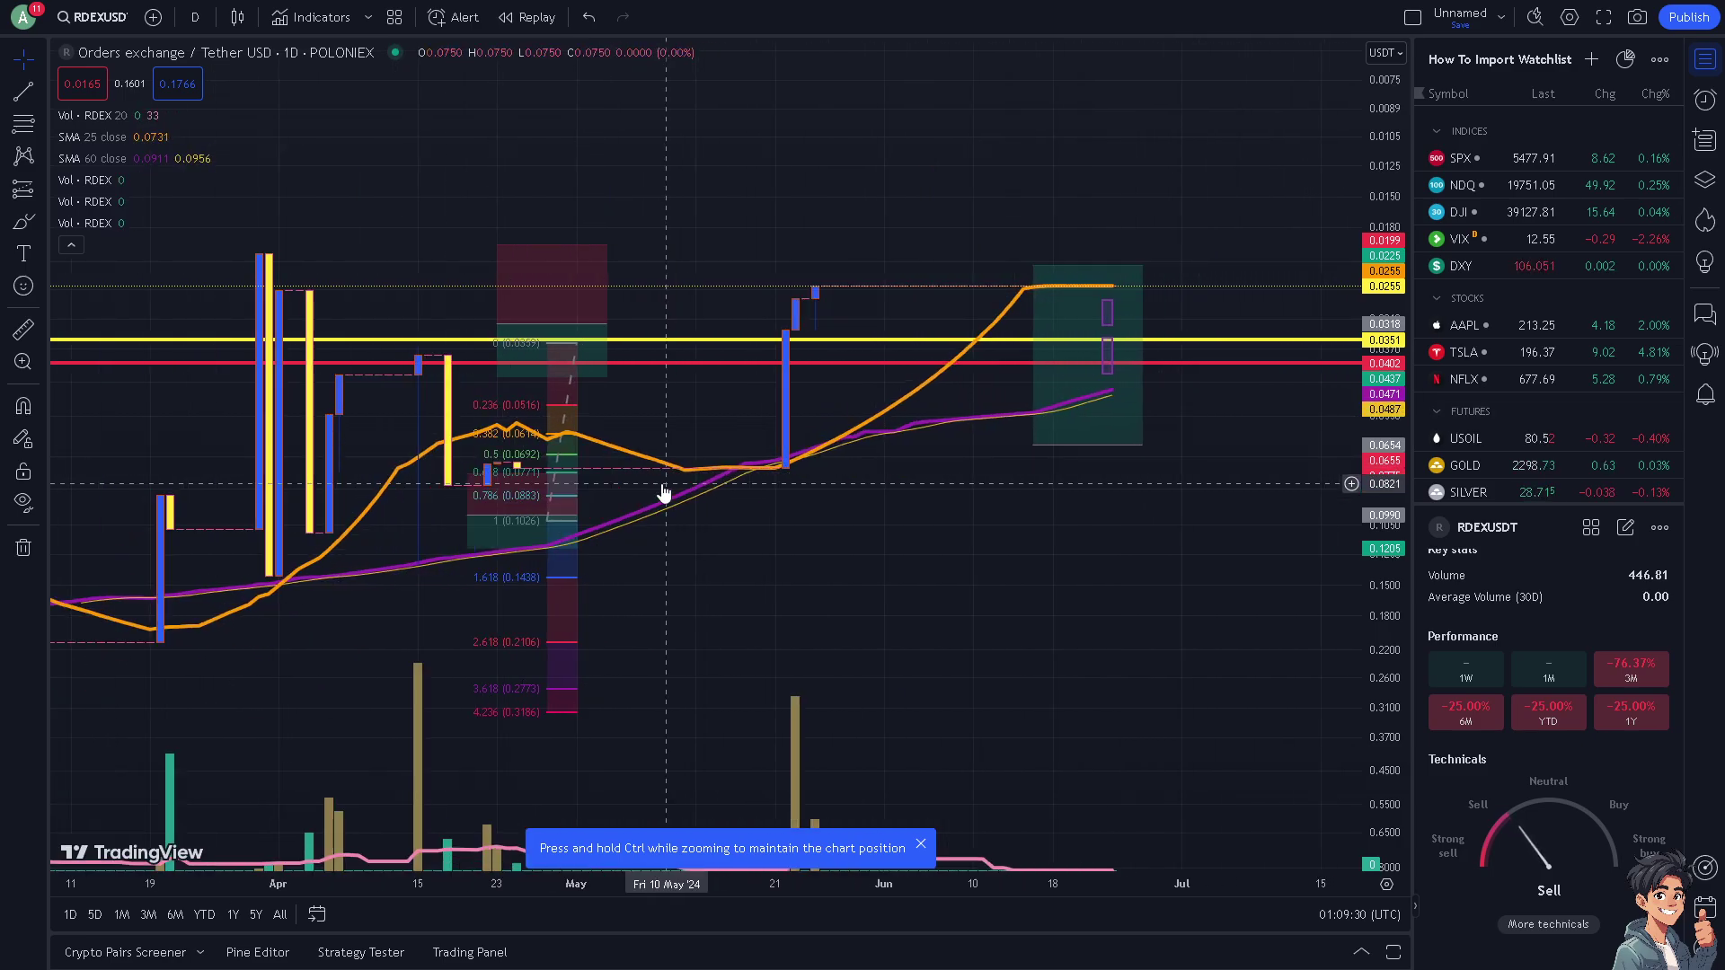
{"action": "scroll", "coordinate": [661, 486], "scroll_direction": "up", "scroll_amount": 6}
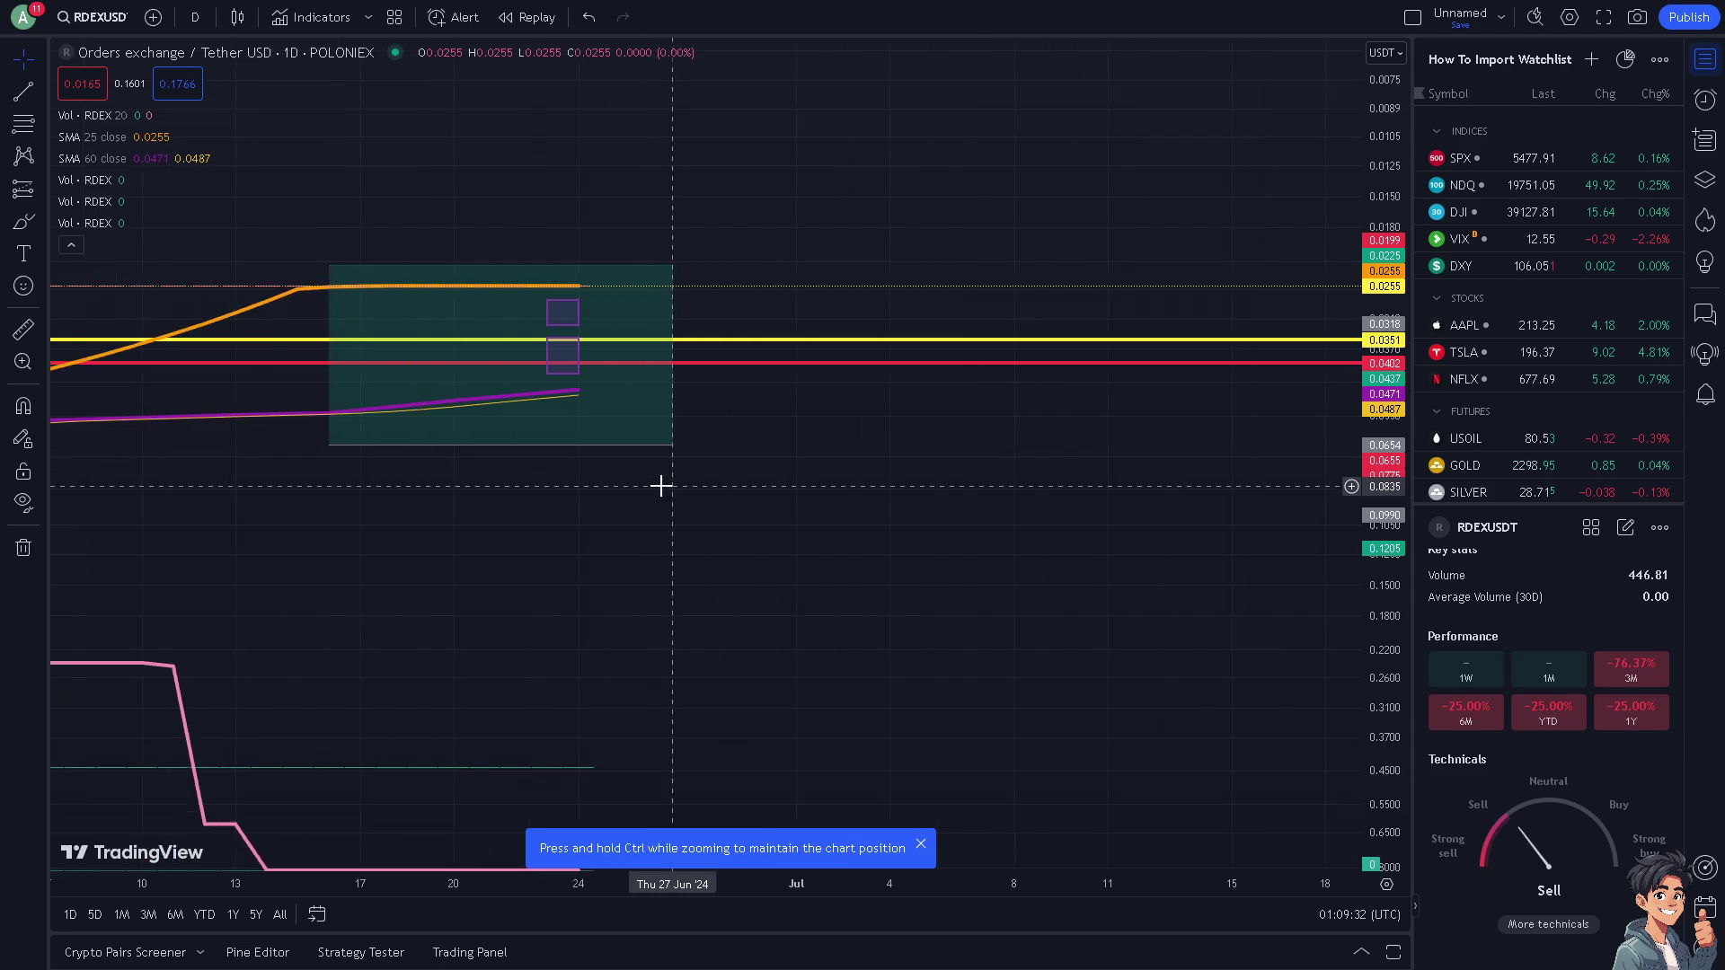